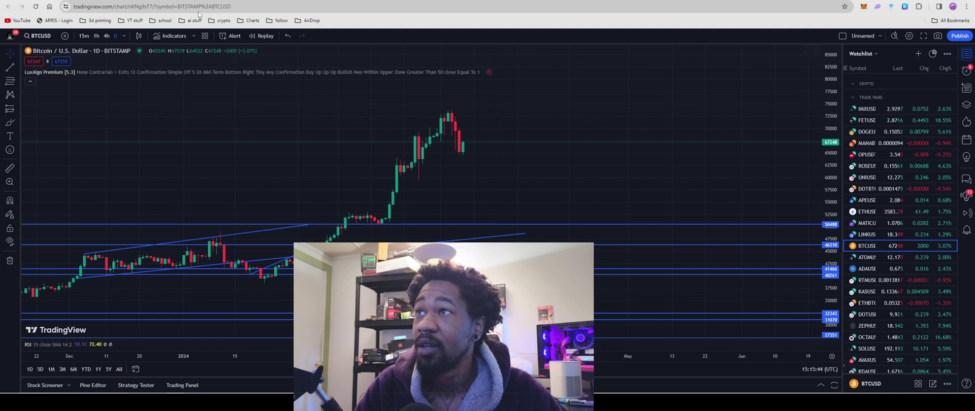
Switch to the Anokas website and look over its home page.
{"action": "key", "text": "ctrl+Tab"}
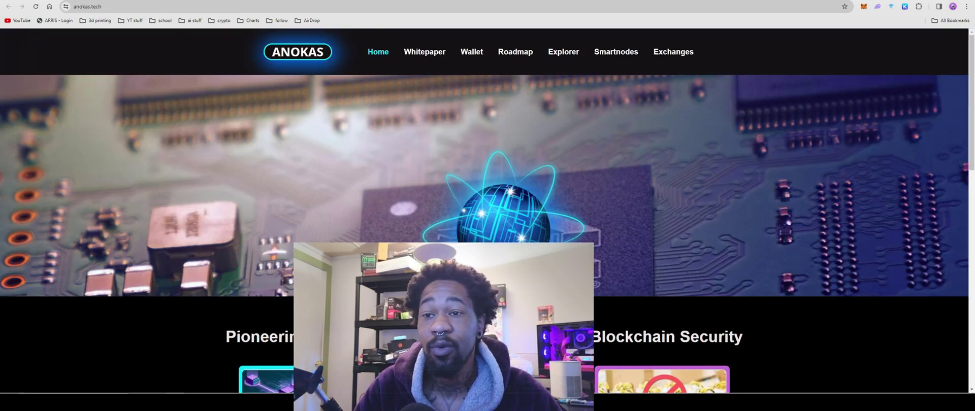
{"action": "scroll", "coordinate": [487, 203], "scroll_direction": "down", "scroll_amount": 1}
{"action": "scroll", "coordinate": [488, 203], "scroll_direction": "up", "scroll_amount": 1}
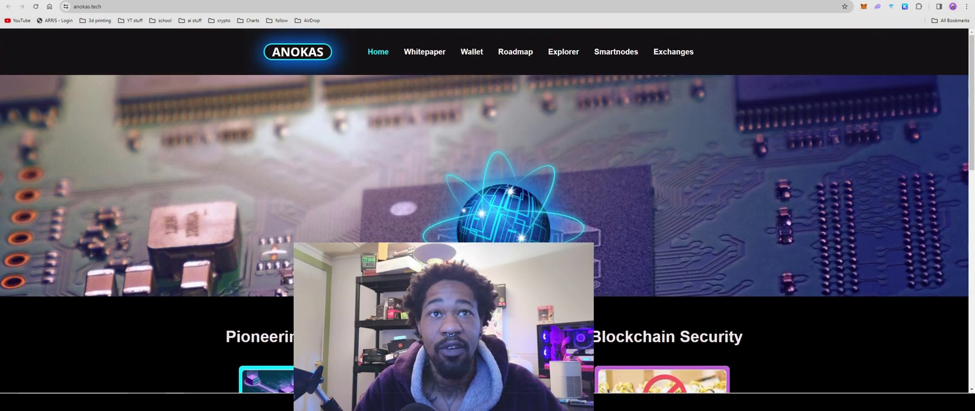
{"action": "scroll", "coordinate": [487, 203], "scroll_direction": "down", "scroll_amount": 3}
{"action": "scroll", "coordinate": [348, 231], "scroll_direction": "up", "scroll_amount": 3}
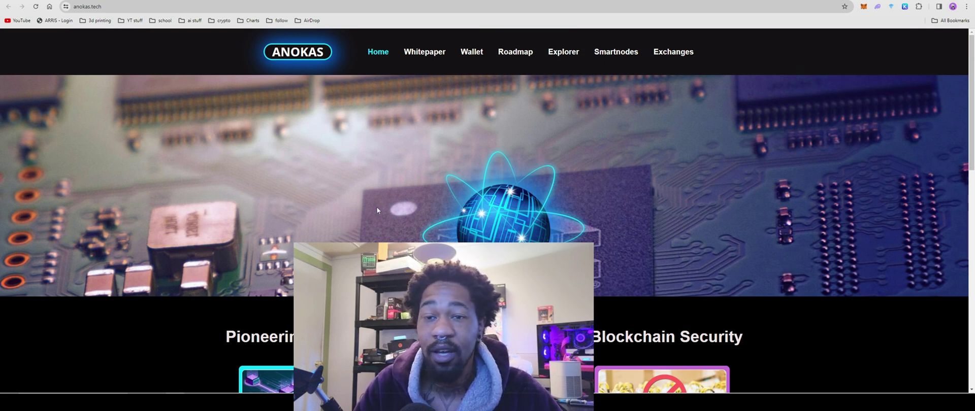
{"action": "scroll", "coordinate": [376, 206], "scroll_direction": "down", "scroll_amount": 2}
{"action": "scroll", "coordinate": [358, 188], "scroll_direction": "down", "scroll_amount": 1}
{"action": "scroll", "coordinate": [351, 189], "scroll_direction": "up", "scroll_amount": 3}
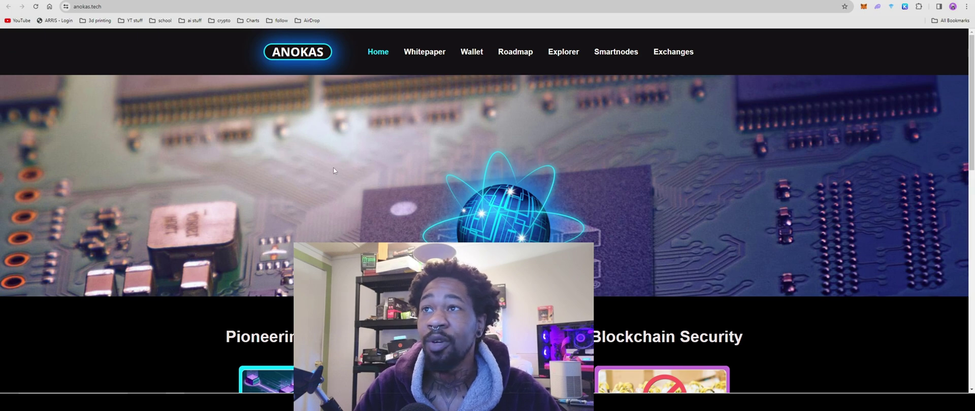
Switch to the Anokas page on Rplant pool and open the coin's GitHub wallet link.
{"action": "key", "text": "ctrl+Tab"}
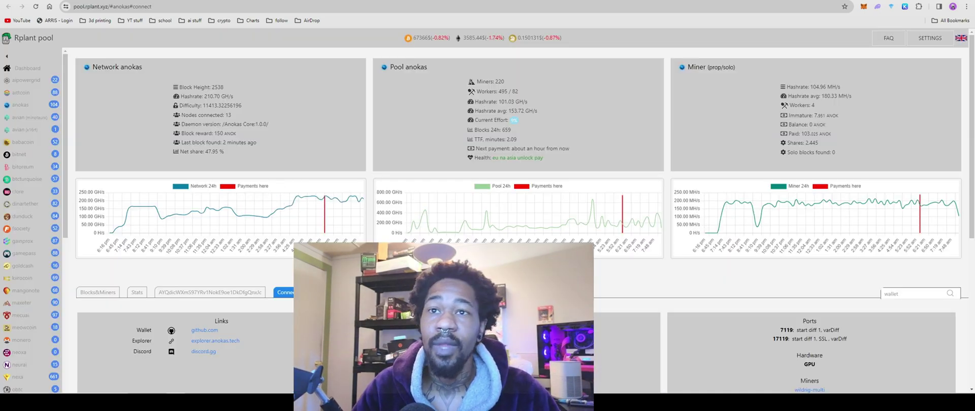
{"action": "mouse_move", "coordinate": [508, 224]}
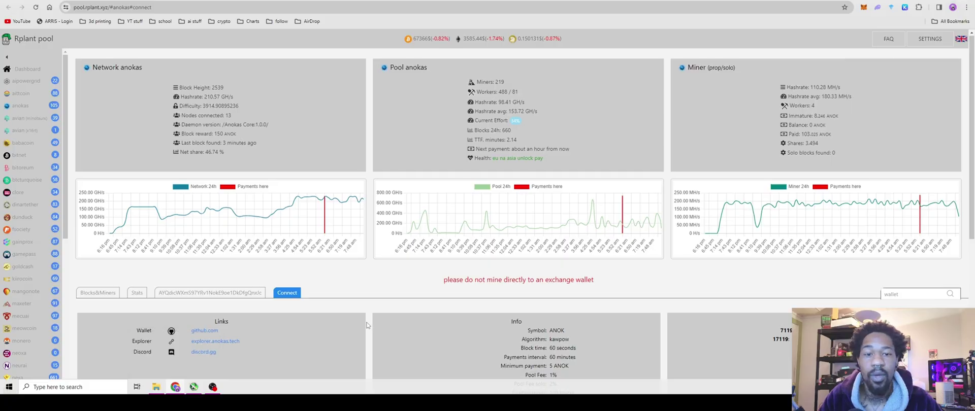
{"action": "scroll", "coordinate": [367, 325], "scroll_direction": "down", "scroll_amount": 2}
{"action": "scroll", "coordinate": [366, 326], "scroll_direction": "up", "scroll_amount": 2}
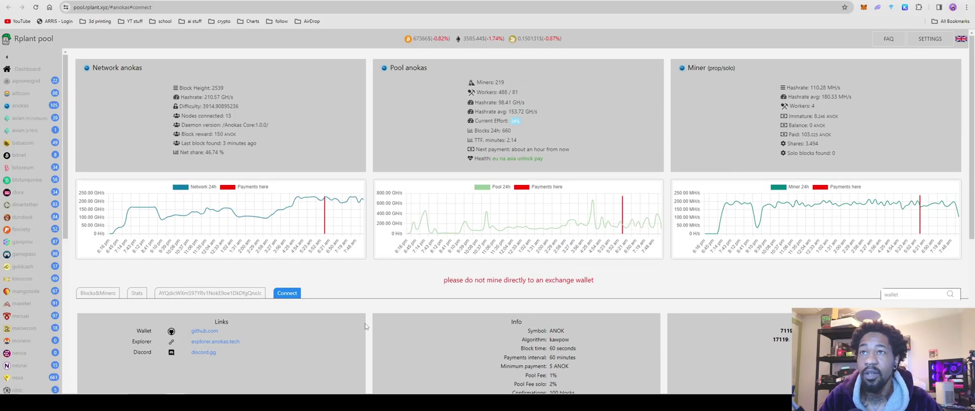
{"action": "scroll", "coordinate": [373, 291], "scroll_direction": "down", "scroll_amount": 1}
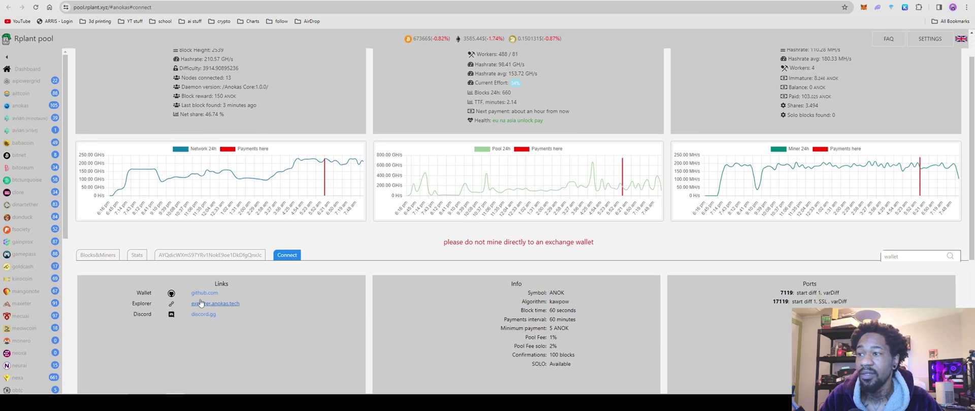
{"action": "left_click", "coordinate": [204, 298]}
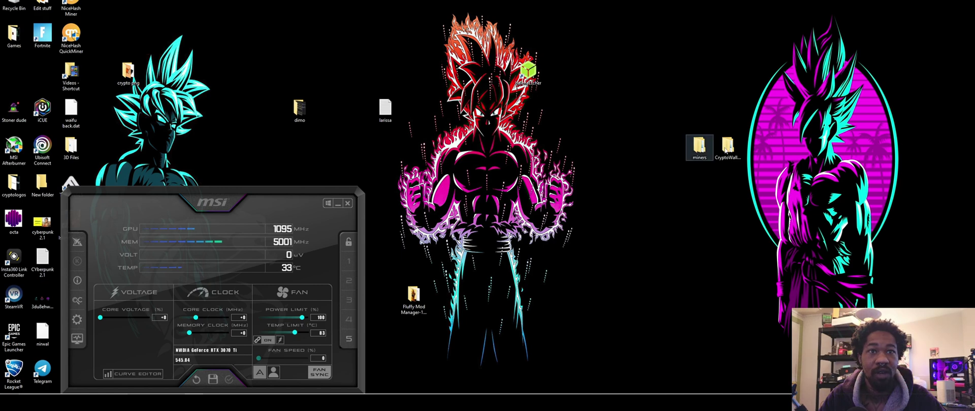
Run anokas-qt from CryptoWallets\ANOKAS-Win64-QT as administrator, close the folder window and dismiss the wallet encryption warning.
{"action": "double_click", "coordinate": [727, 145]}
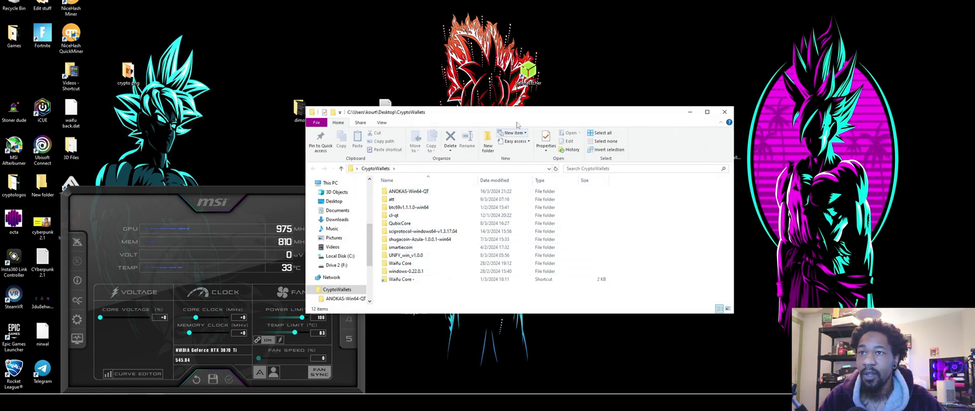
{"action": "double_click", "coordinate": [413, 195]}
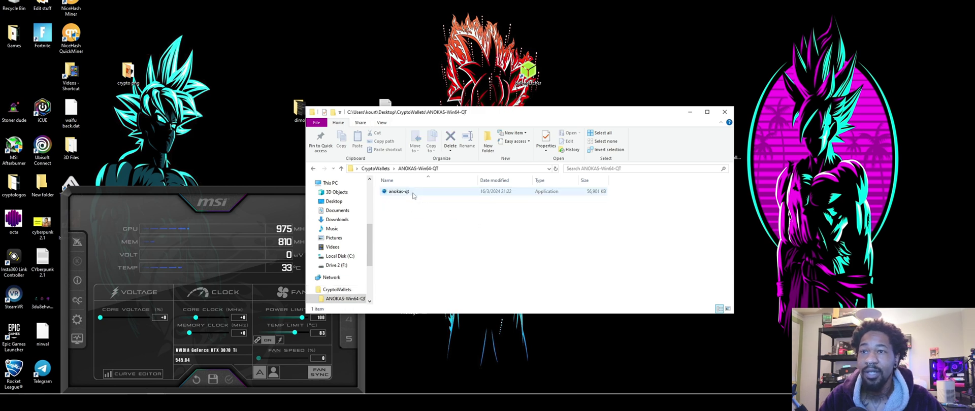
{"action": "right_click", "coordinate": [393, 195]}
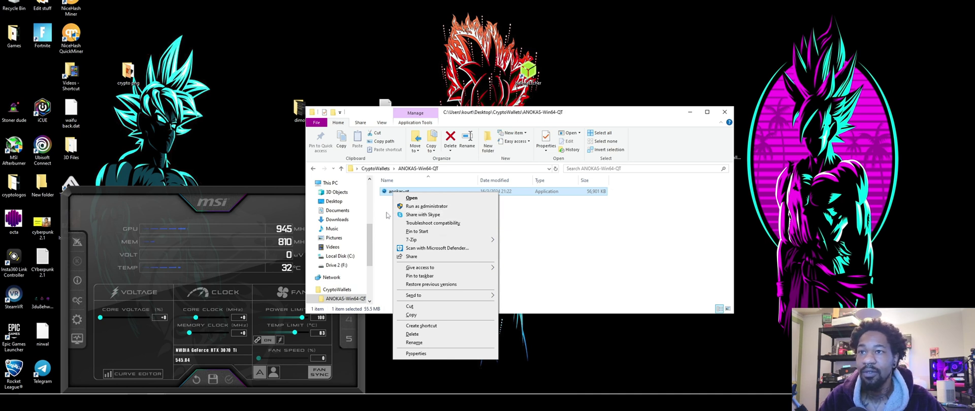
{"action": "left_click", "coordinate": [432, 207]}
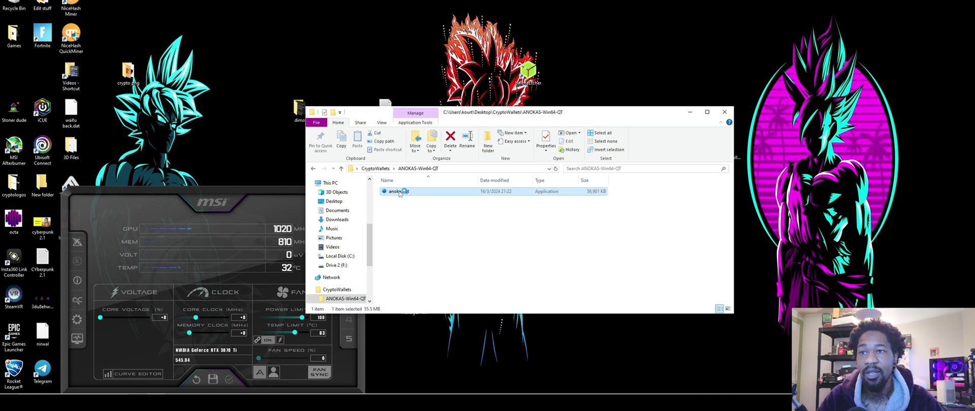
{"action": "left_click", "coordinate": [722, 112]}
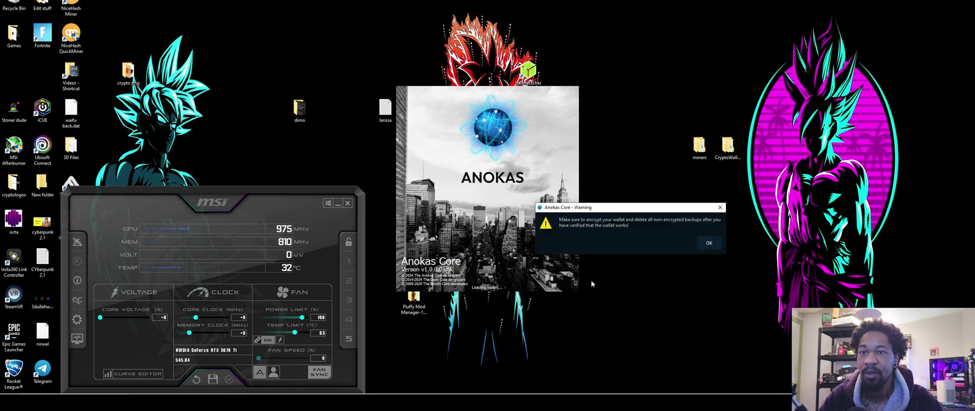
{"action": "left_click", "coordinate": [709, 246]}
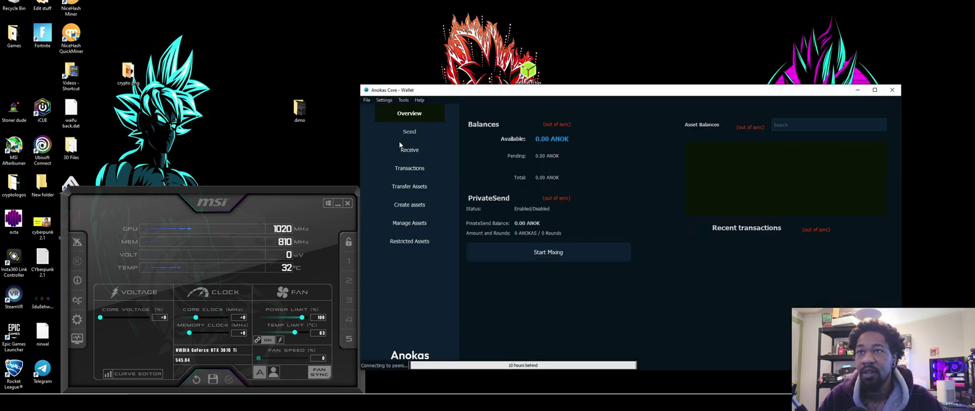
Display the receiving address details of the payment request labelled mining, and close the Anokas Core wallet.
{"action": "left_click", "coordinate": [407, 149]}
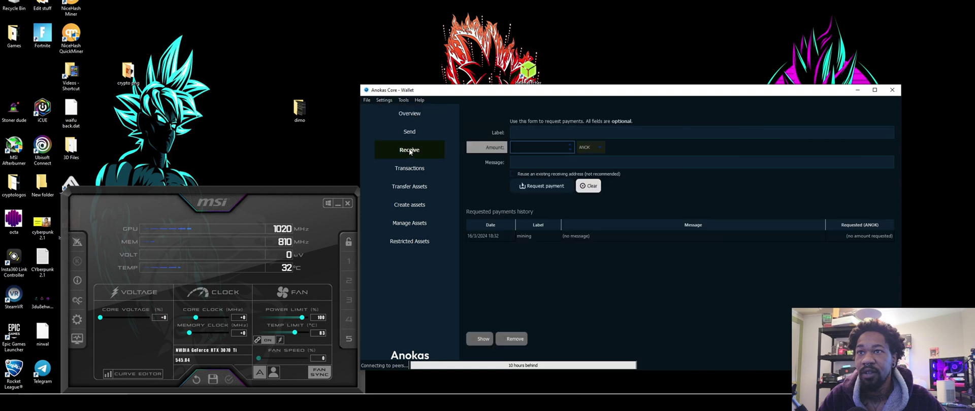
{"action": "left_click", "coordinate": [574, 132]}
{"action": "left_click", "coordinate": [533, 236]}
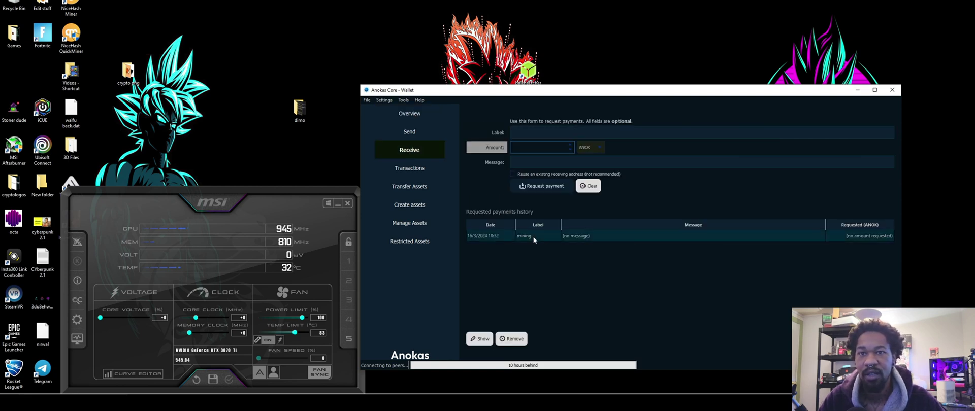
{"action": "left_click", "coordinate": [483, 339]}
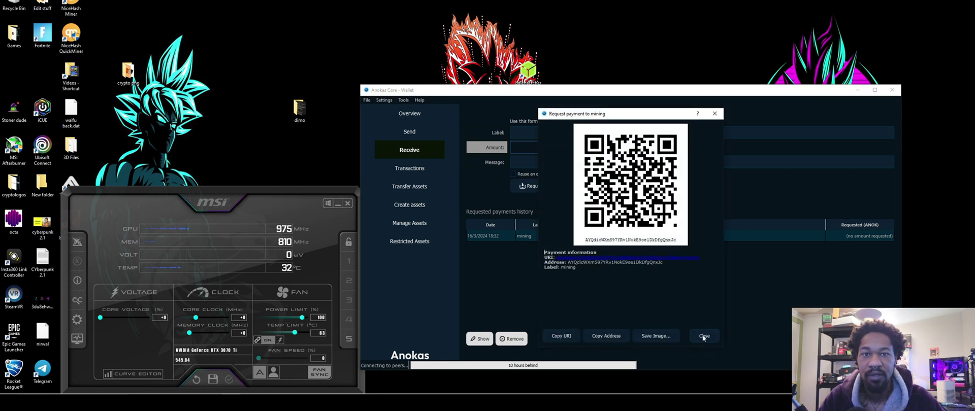
{"action": "left_click", "coordinate": [703, 336]}
{"action": "left_click", "coordinate": [480, 338]}
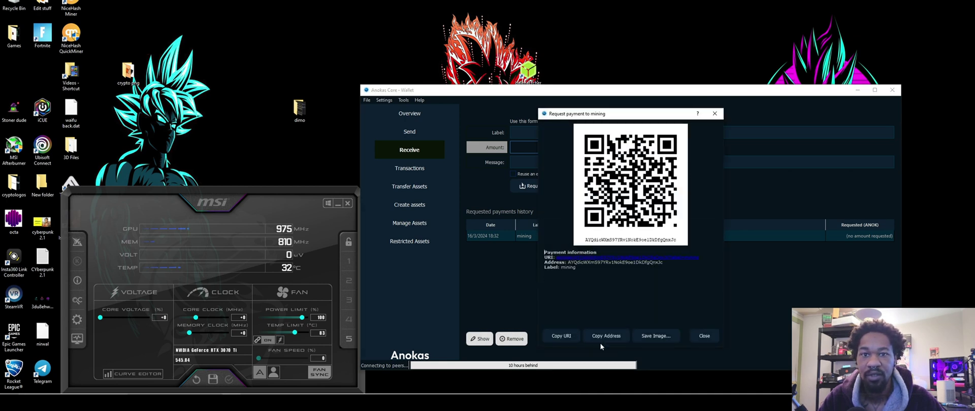
{"action": "left_click", "coordinate": [704, 337]}
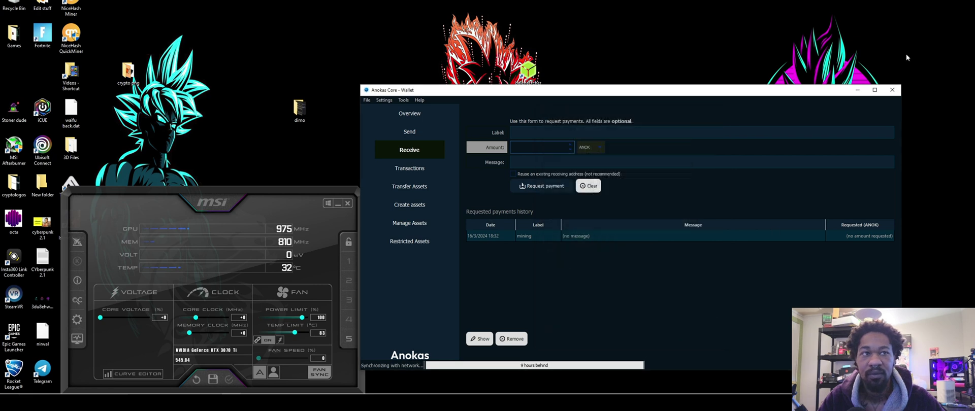
{"action": "left_click", "coordinate": [892, 90]}
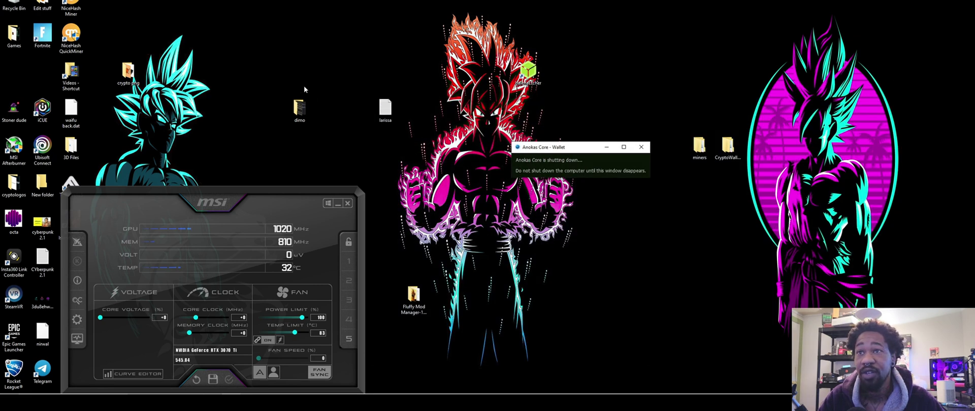
Switch to Chrome and examine the coin specification and block reward tables in the Anokas GitHub README.
{"action": "left_click", "coordinate": [176, 387]}
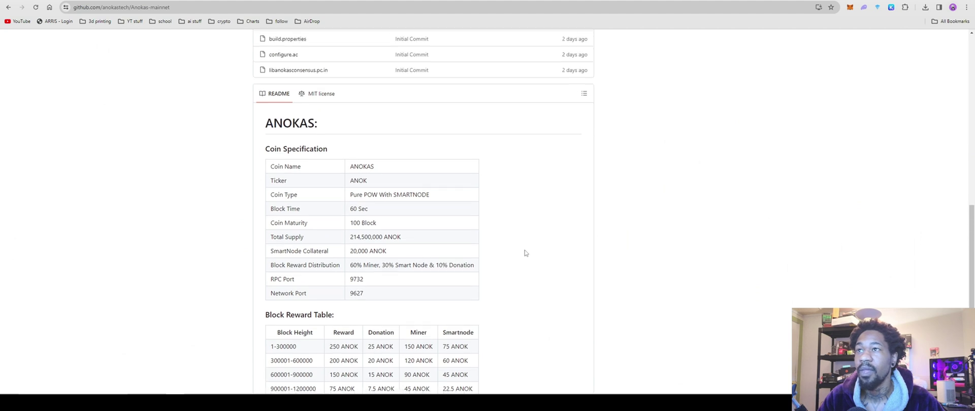
{"action": "scroll", "coordinate": [525, 253], "scroll_direction": "down", "scroll_amount": 2}
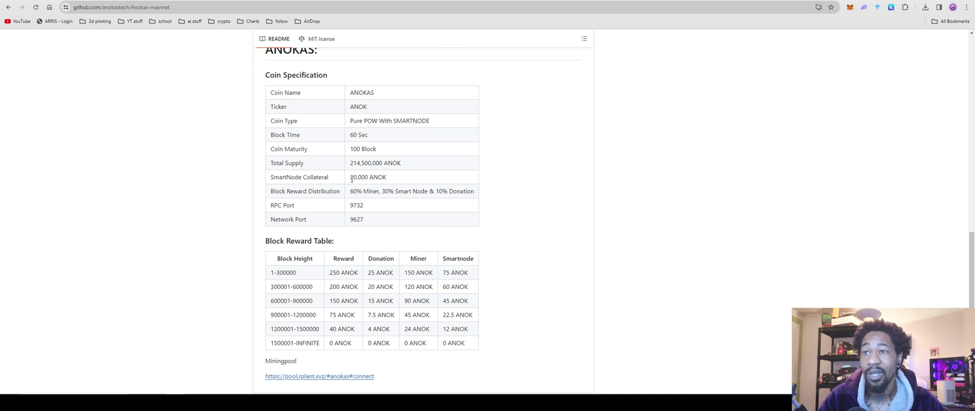
{"action": "left_click_drag", "start_coordinate": [351, 178], "coordinate": [367, 178]}
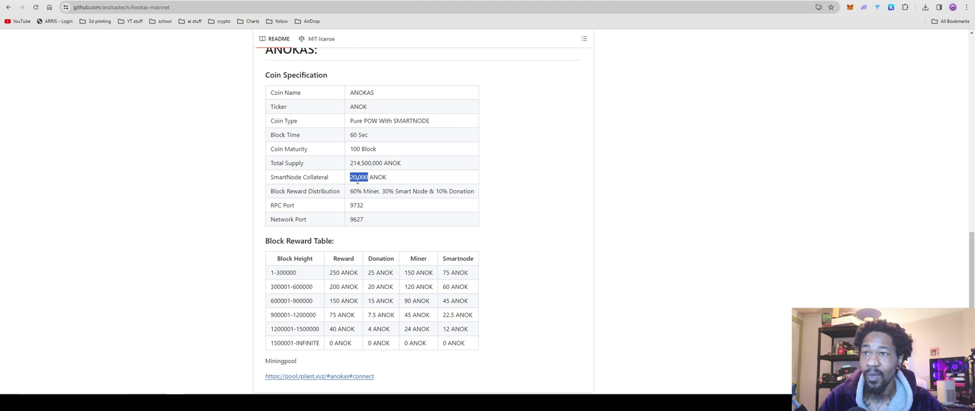
{"action": "left_click", "coordinate": [383, 180]}
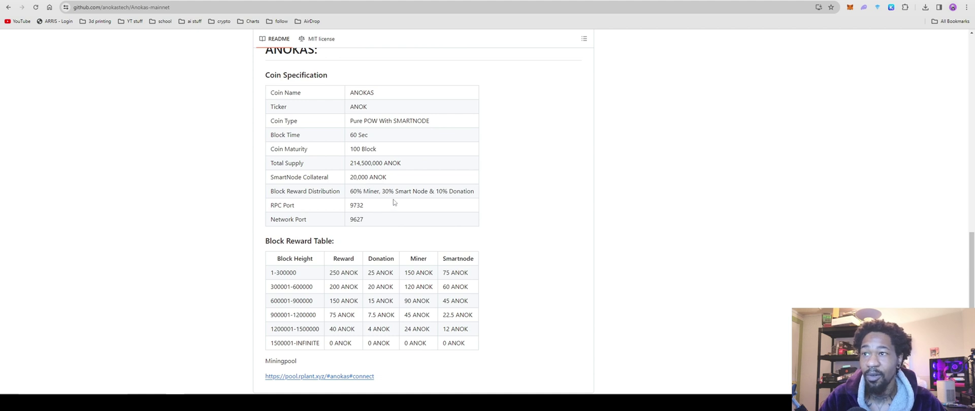
{"action": "scroll", "coordinate": [366, 233], "scroll_direction": "down", "scroll_amount": 1}
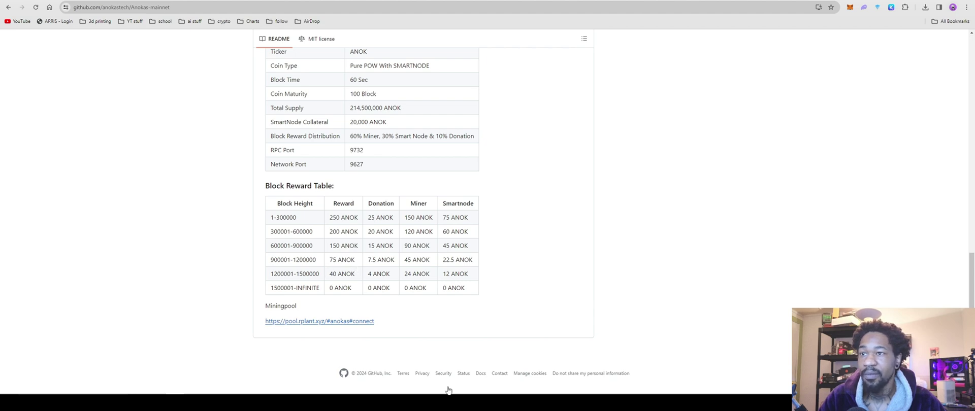
{"action": "scroll", "coordinate": [473, 375], "scroll_direction": "up", "scroll_amount": 20}
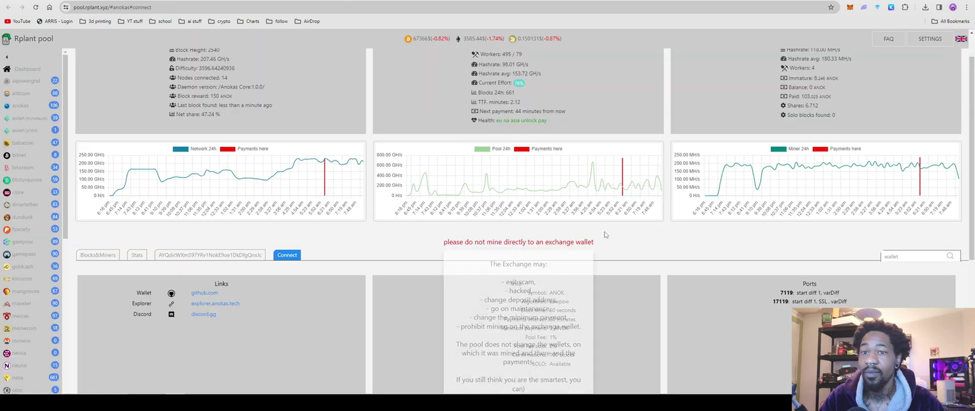
Paste the mining wallet address into the pool's miner configuration.
{"action": "scroll", "coordinate": [578, 243], "scroll_direction": "down", "scroll_amount": 5}
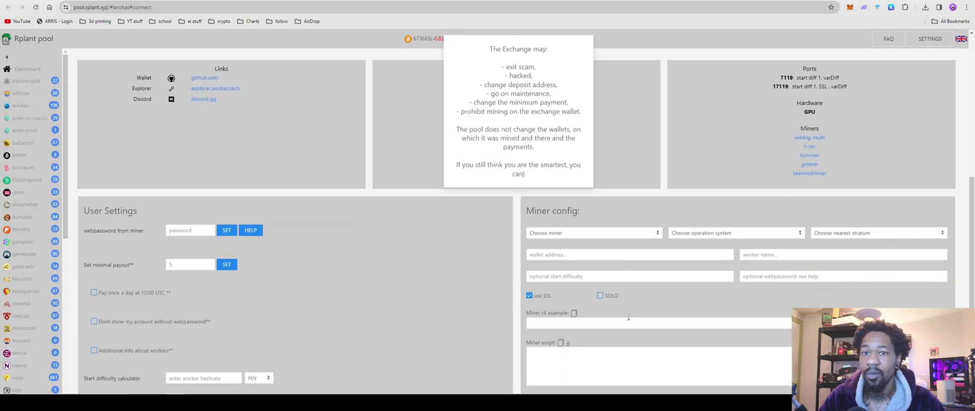
{"action": "left_click", "coordinate": [578, 243]}
{"action": "right_click", "coordinate": [579, 243]}
{"action": "left_click", "coordinate": [589, 131]}
Configure the miner as t-rex on Windows with the America stratum.
{"action": "left_click", "coordinate": [648, 222]}
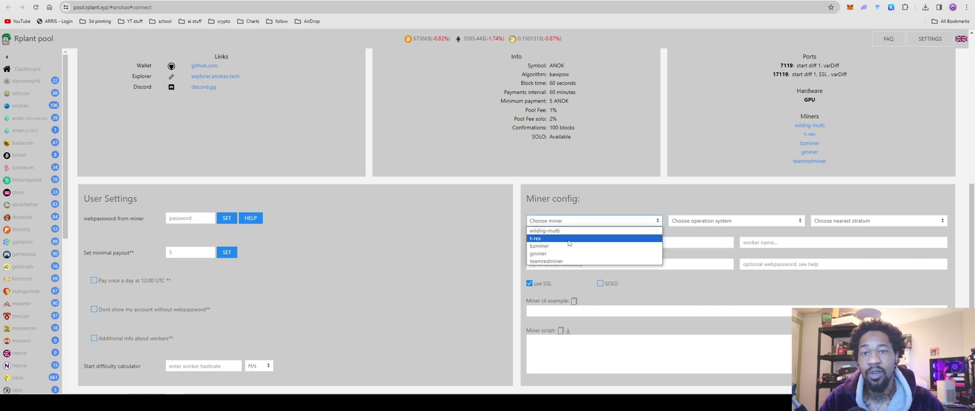
{"action": "left_click", "coordinate": [569, 239]}
{"action": "left_click", "coordinate": [677, 226]}
{"action": "left_click", "coordinate": [681, 232]}
{"action": "left_click", "coordinate": [834, 225]}
{"action": "left_click", "coordinate": [827, 243]}
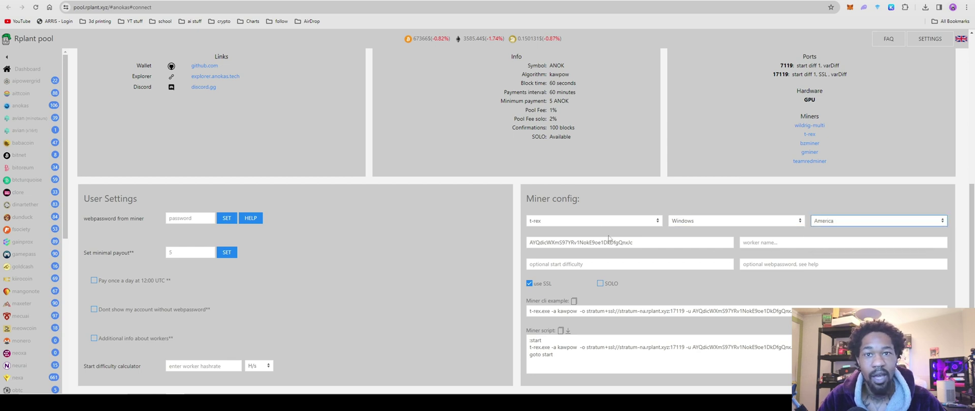
Set the worker name to king and turn off SSL in the miner configuration.
{"action": "left_click", "coordinate": [789, 245]}
{"action": "left_click", "coordinate": [792, 256]}
{"action": "left_click", "coordinate": [635, 264]}
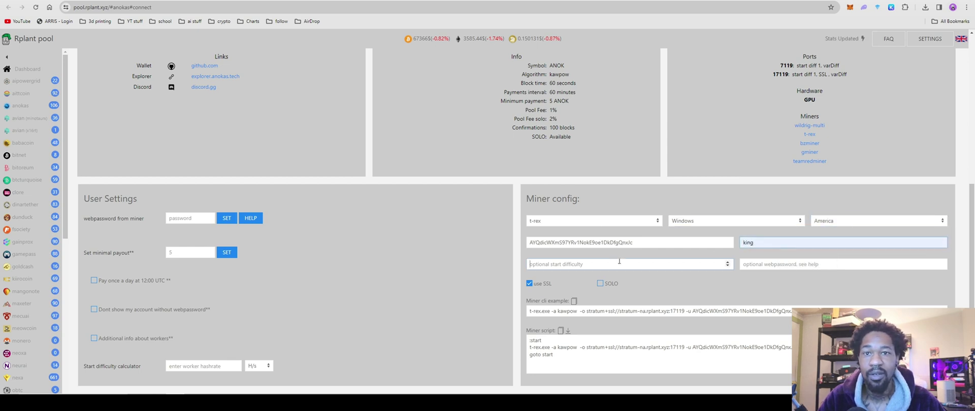
{"action": "left_click", "coordinate": [530, 285]}
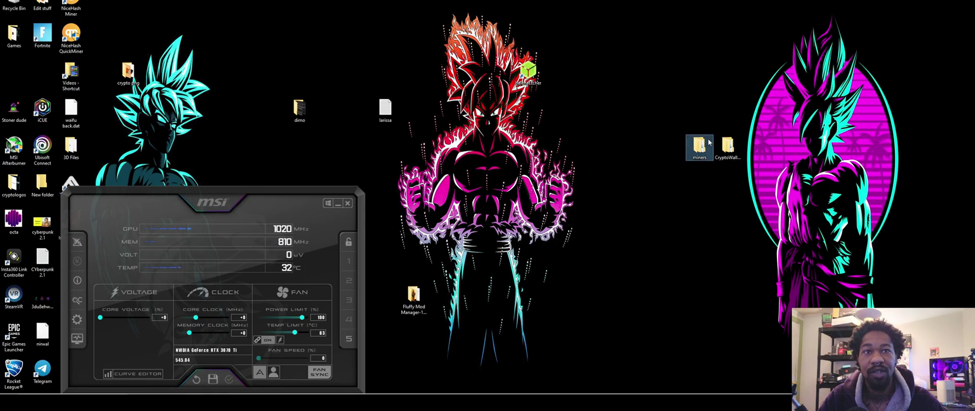
Duplicate the Aittcoin batch file in the t-rex-0.26.8-win folder inside the desktop's miners folder.
{"action": "double_click", "coordinate": [699, 147]}
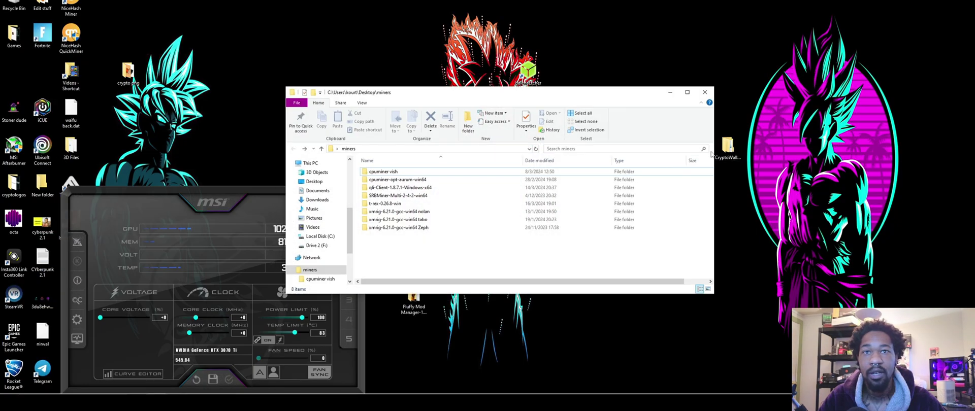
{"action": "double_click", "coordinate": [411, 205]}
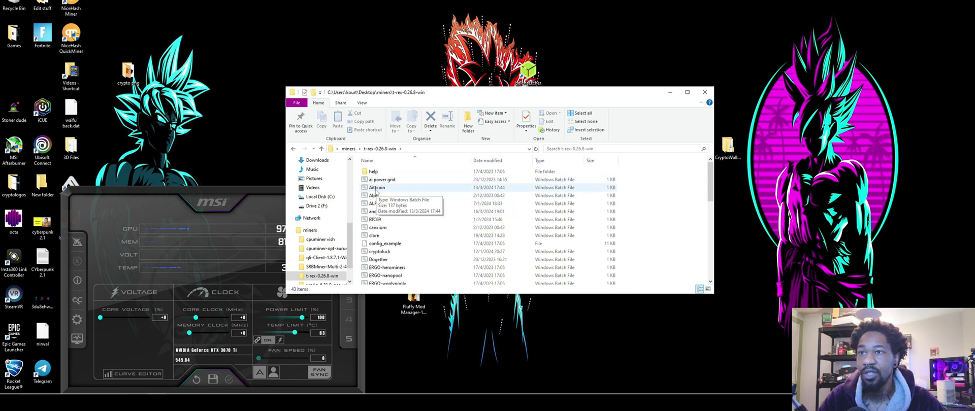
{"action": "right_click", "coordinate": [376, 191]}
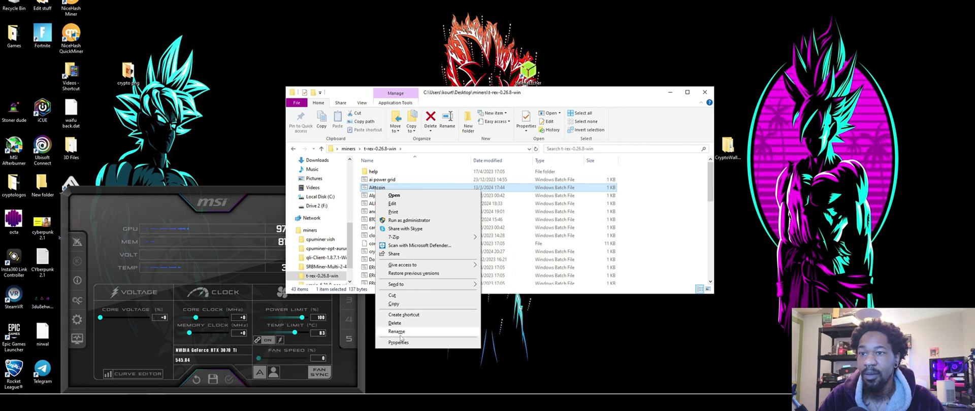
{"action": "left_click", "coordinate": [400, 304]}
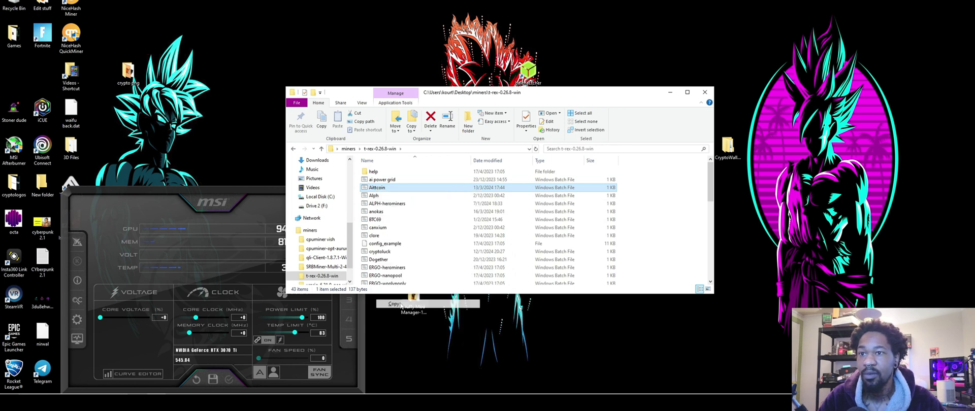
{"action": "right_click", "coordinate": [432, 200]}
{"action": "left_click", "coordinate": [450, 252]}
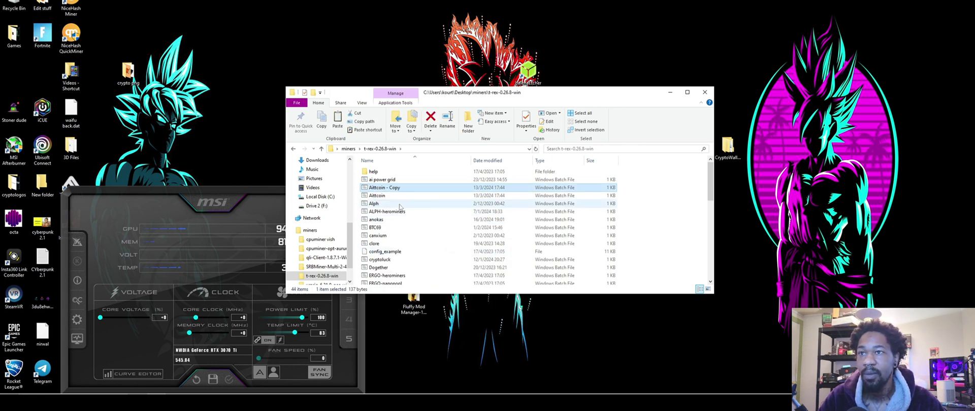
Rename the copied Aittcoin batch file as anok.
{"action": "right_click", "coordinate": [384, 190]}
{"action": "left_click", "coordinate": [409, 338]}
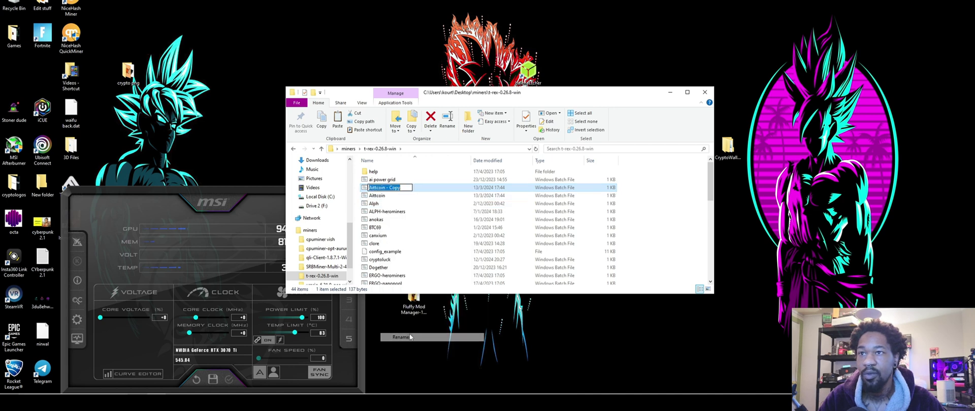
{"action": "key", "text": "BackSpace"}
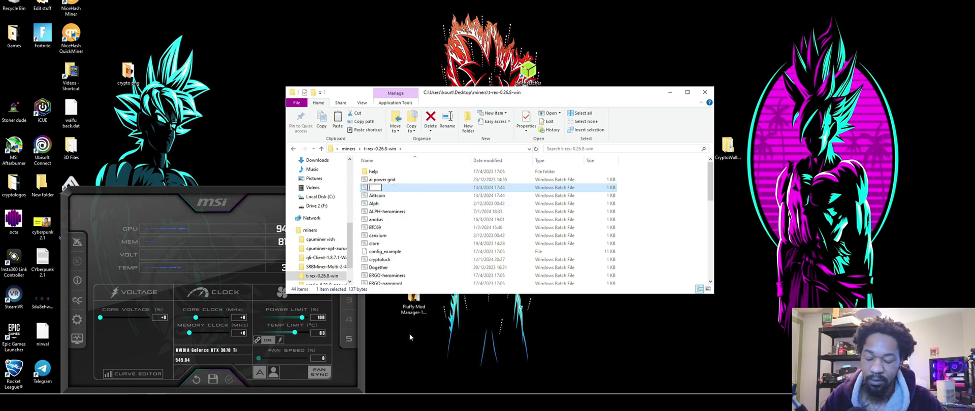
{"action": "type", "text": "anoi"}
{"action": "key", "text": "BackSpace"}
{"action": "type", "text": "k"}
{"action": "key", "text": "Return"}
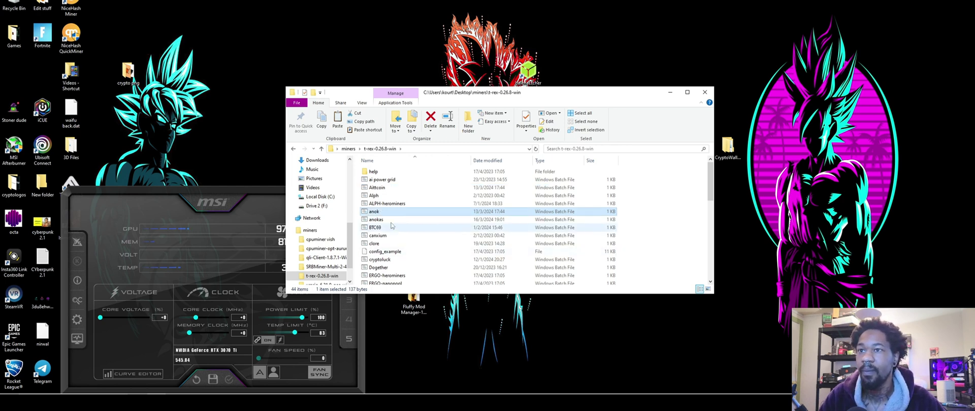
Open the anok batch file for editing and copy the t-rex.exe command line from the pool's miner script in Chrome.
{"action": "right_click", "coordinate": [375, 212]}
{"action": "left_click", "coordinate": [389, 227]}
{"action": "mouse_move", "coordinate": [243, 402]}
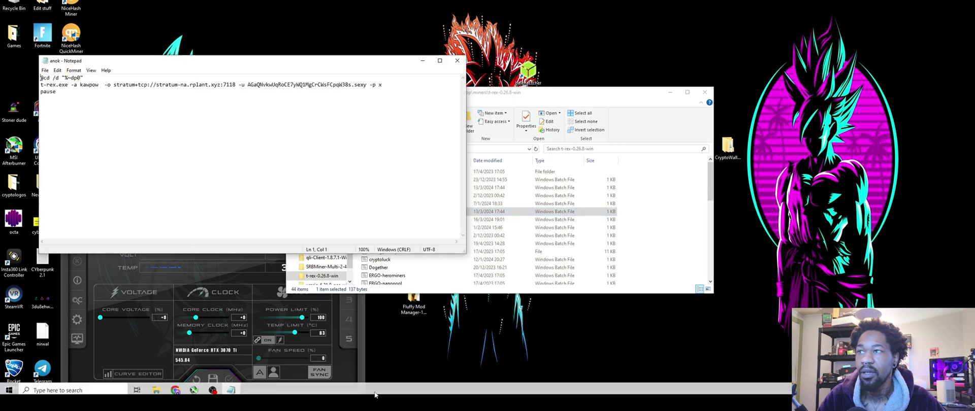
{"action": "left_click", "coordinate": [175, 387]}
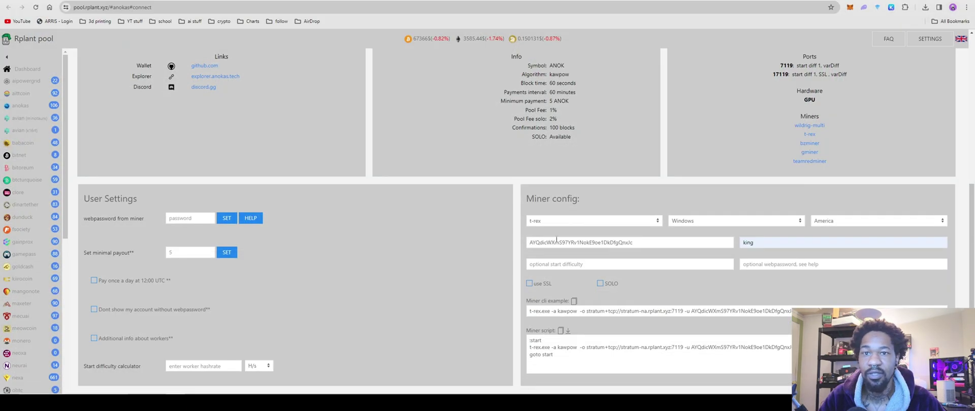
{"action": "left_click_drag", "start_coordinate": [531, 350], "coordinate": [812, 350]}
{"action": "right_click", "coordinate": [606, 349]}
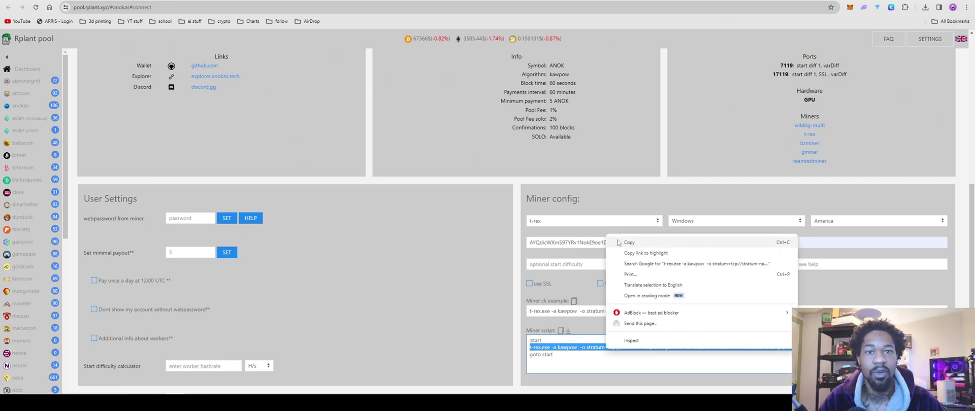
{"action": "left_click", "coordinate": [637, 243]}
Replace the t-rex command in the anok batch file, up to -p x, with the copied pool command, then save and close the file.
{"action": "mouse_move", "coordinate": [189, 394]}
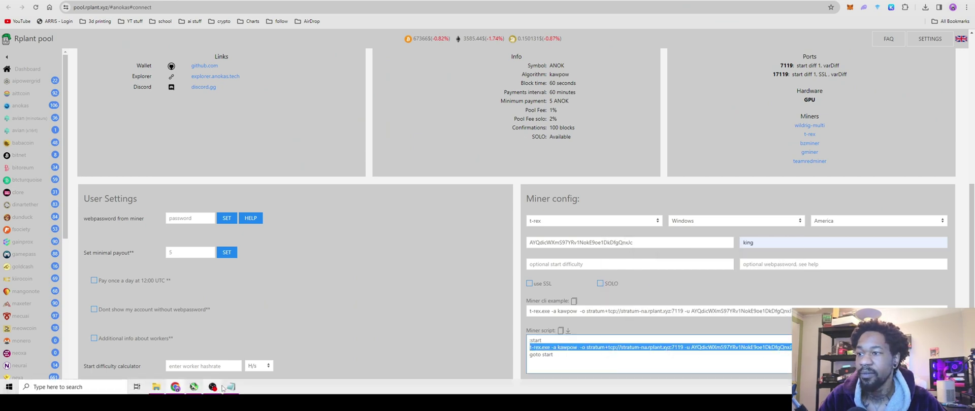
{"action": "left_click", "coordinate": [230, 388]}
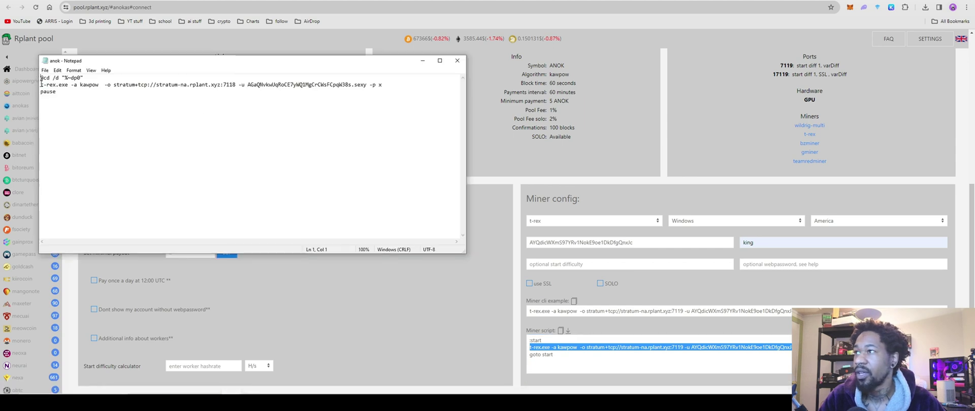
{"action": "left_click_drag", "start_coordinate": [41, 84], "coordinate": [364, 85]}
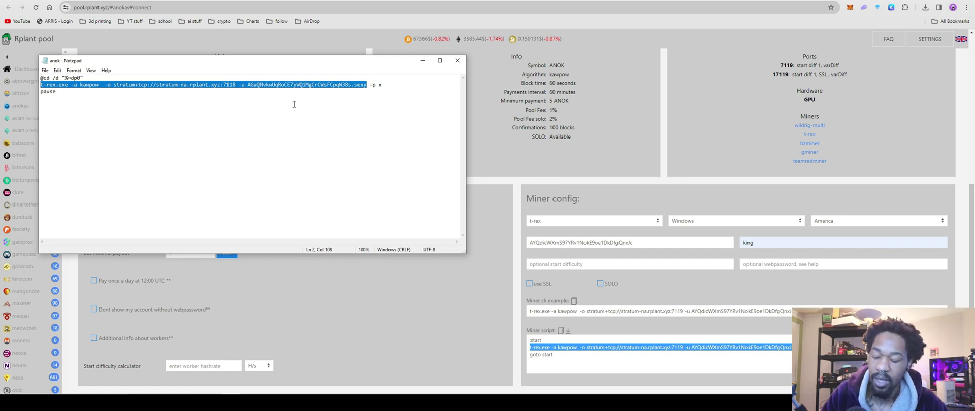
{"action": "key", "text": "ctrl+v"}
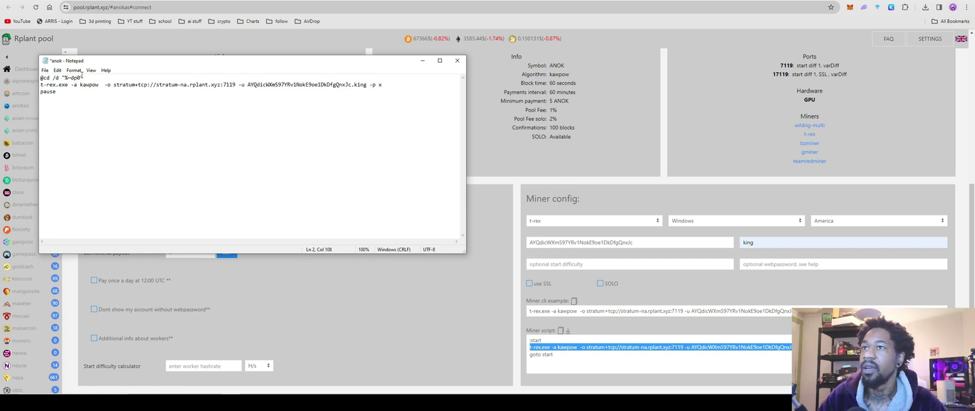
{"action": "left_click", "coordinate": [46, 71]}
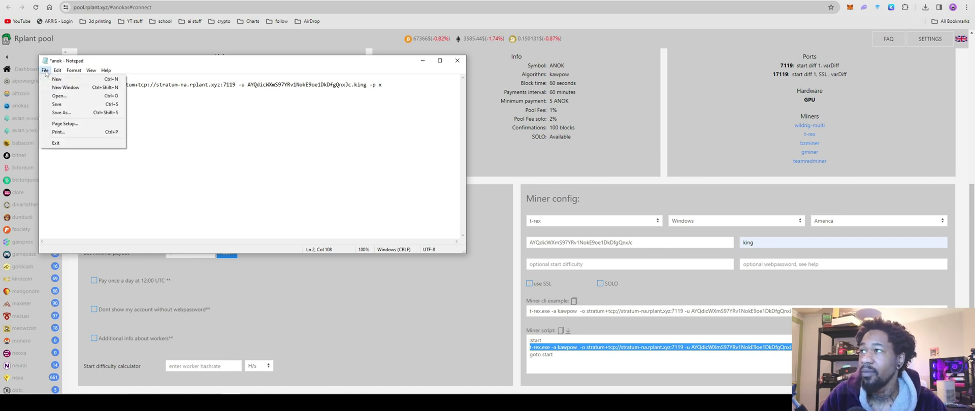
{"action": "left_click", "coordinate": [54, 100]}
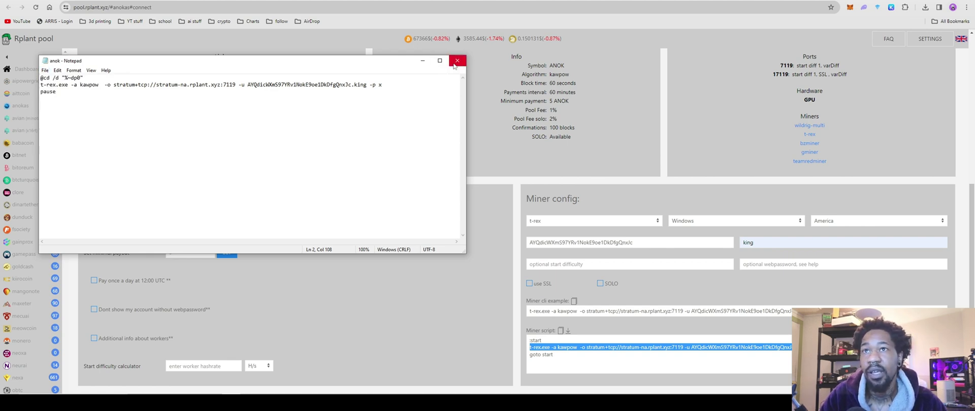
{"action": "left_click", "coordinate": [457, 60]}
Delete the anok batch file from the t-rex-0.26.8-win folder and close the folder window.
{"action": "mouse_move", "coordinate": [247, 397]}
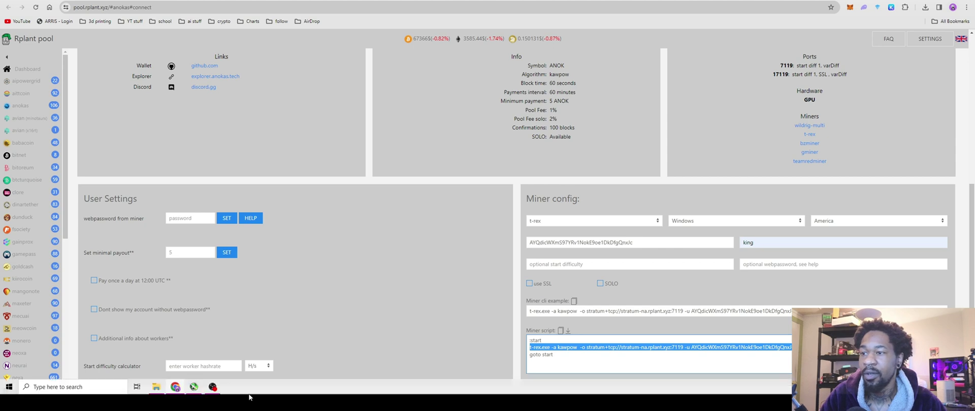
{"action": "mouse_move", "coordinate": [213, 388]}
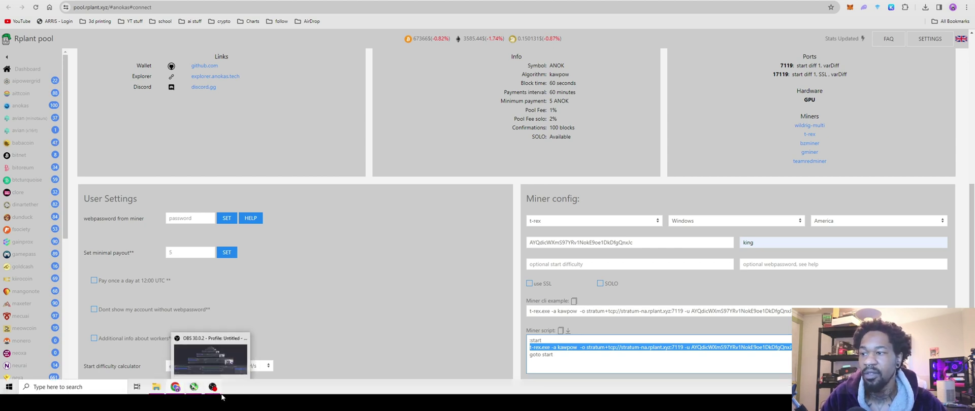
{"action": "left_click", "coordinate": [160, 390]}
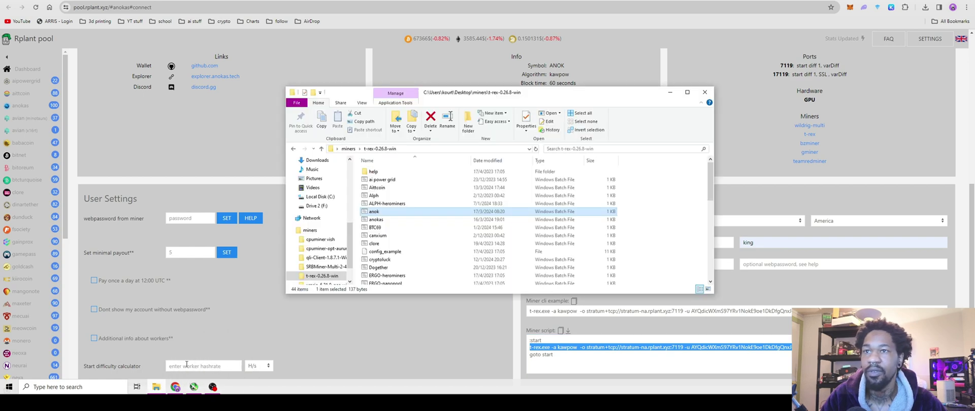
{"action": "left_click", "coordinate": [375, 211]}
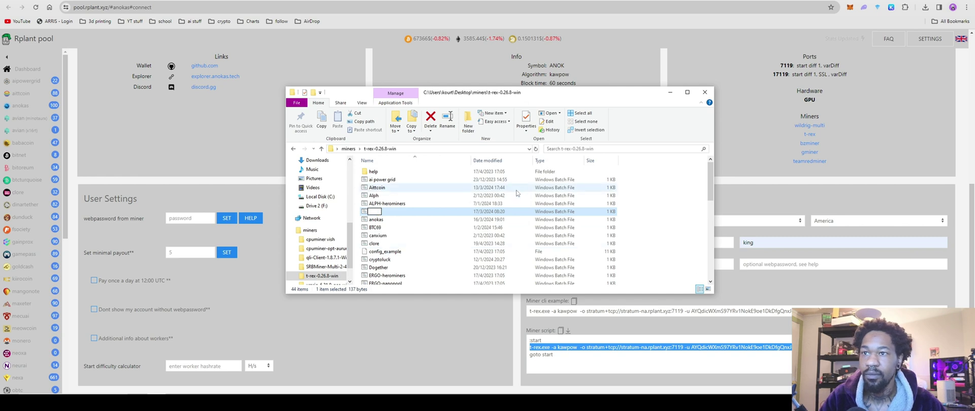
{"action": "left_click", "coordinate": [431, 213]}
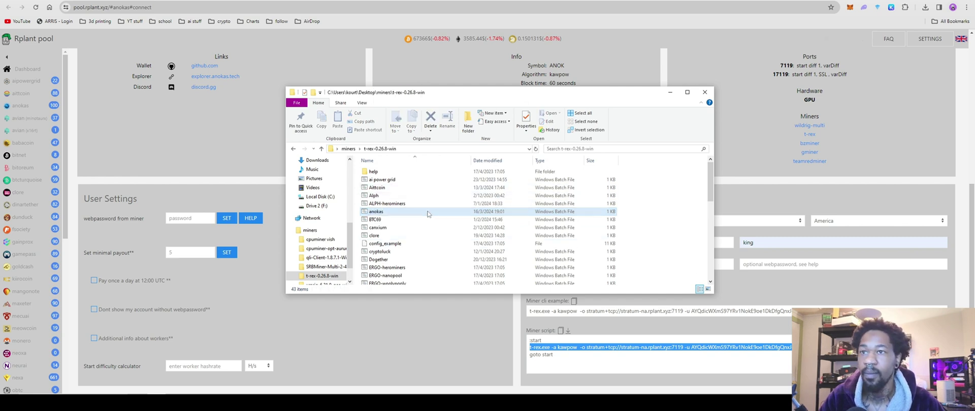
{"action": "left_click", "coordinate": [705, 92]}
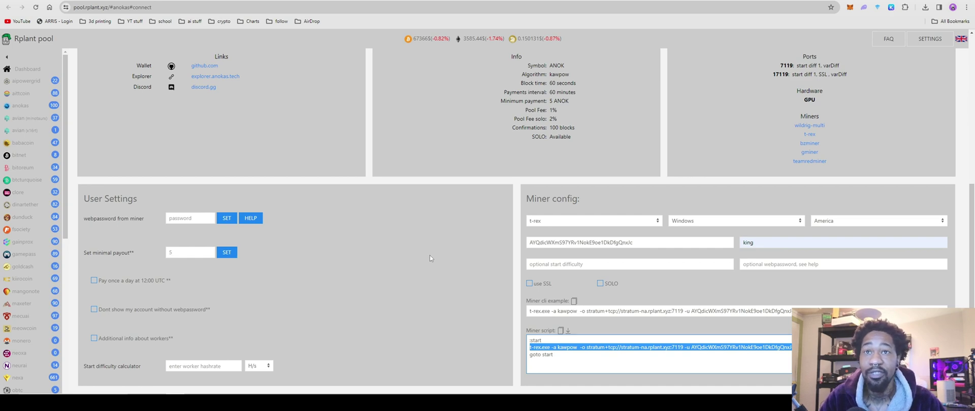
Copy the wallet address from the pool's miner configuration and switch to the Hive OS farm's wallet list.
{"action": "scroll", "coordinate": [428, 260], "scroll_direction": "up", "scroll_amount": 5}
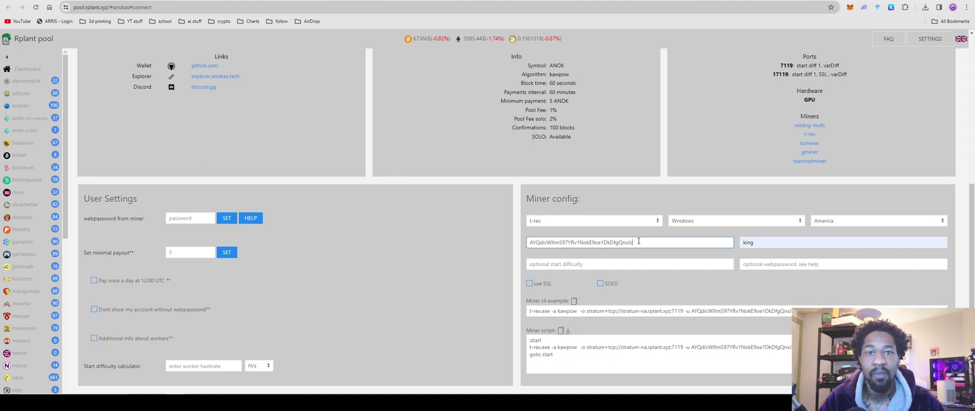
{"action": "left_click_drag", "start_coordinate": [637, 242], "coordinate": [528, 243]}
{"action": "right_click", "coordinate": [549, 243]}
{"action": "left_click", "coordinate": [589, 85]}
{"action": "key", "text": "ctrl+Tab"}
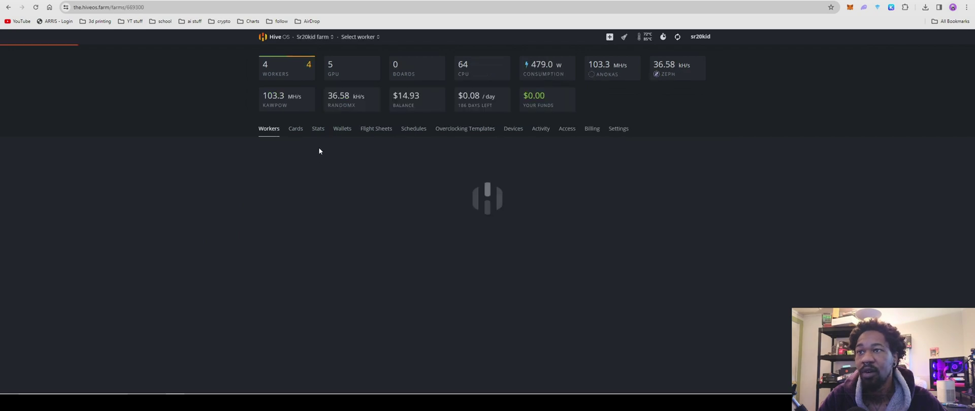
{"action": "left_click", "coordinate": [342, 129]}
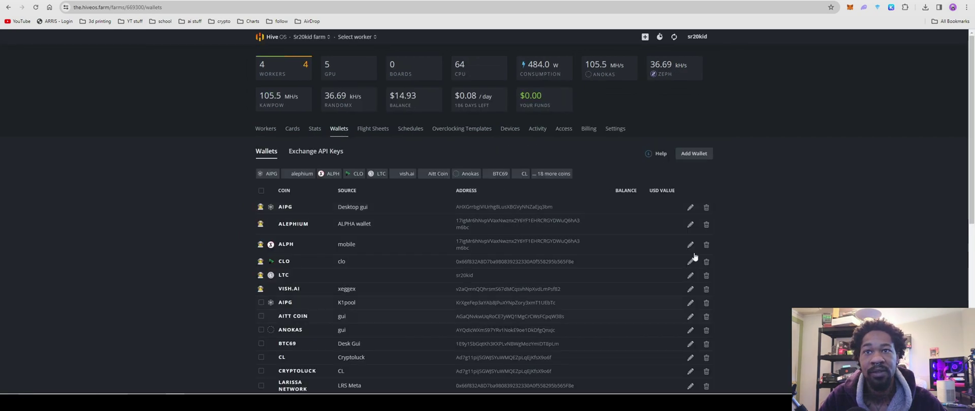
Try to add a farm wallet with coin Anokas and the copied wallet address, and cancel the form.
{"action": "left_click", "coordinate": [695, 153]}
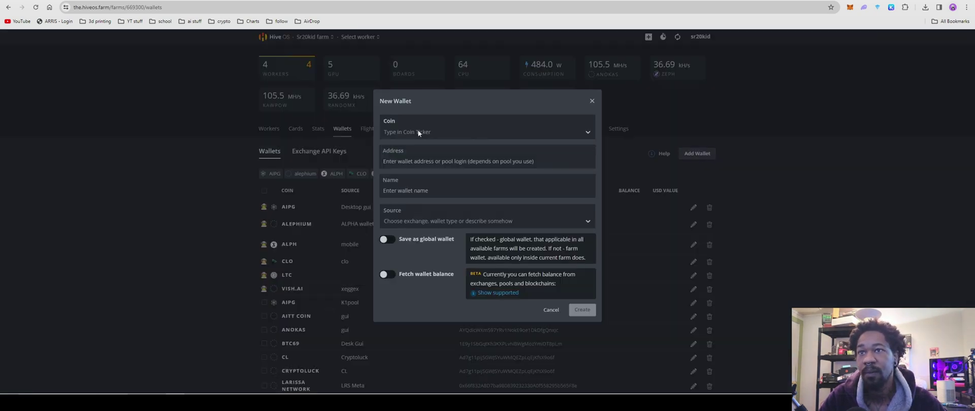
{"action": "left_click", "coordinate": [418, 132]}
{"action": "type", "text": "anok"}
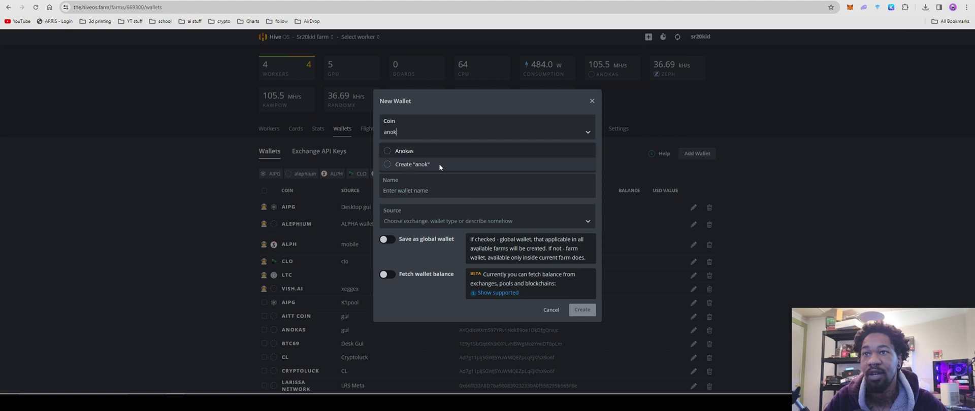
{"action": "left_click", "coordinate": [425, 151]}
{"action": "left_click", "coordinate": [436, 159]}
{"action": "right_click", "coordinate": [437, 159]}
{"action": "left_click", "coordinate": [460, 233]}
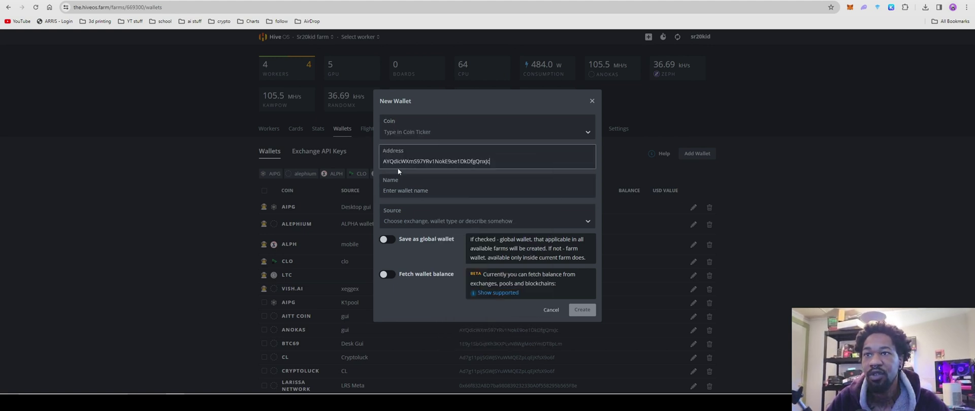
{"action": "left_click", "coordinate": [429, 190]}
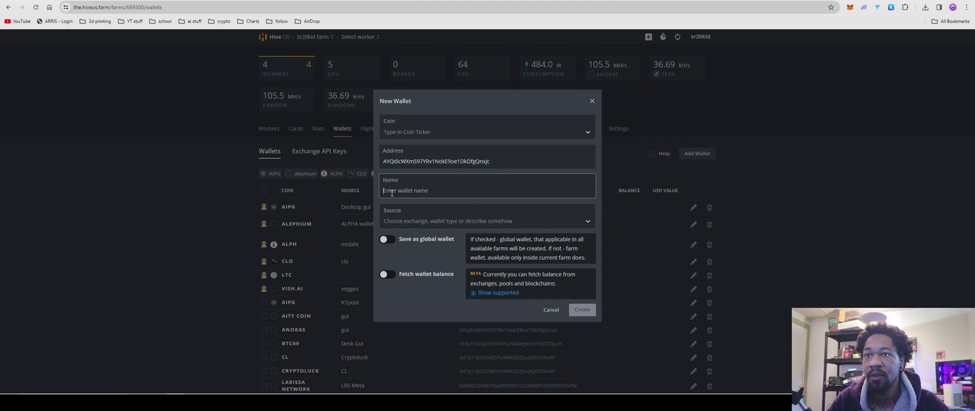
{"action": "left_click", "coordinate": [544, 314]}
In the farm's flight sheets, start a new flight sheet with coin Anokas and wallet gui.
{"action": "left_click", "coordinate": [375, 129]}
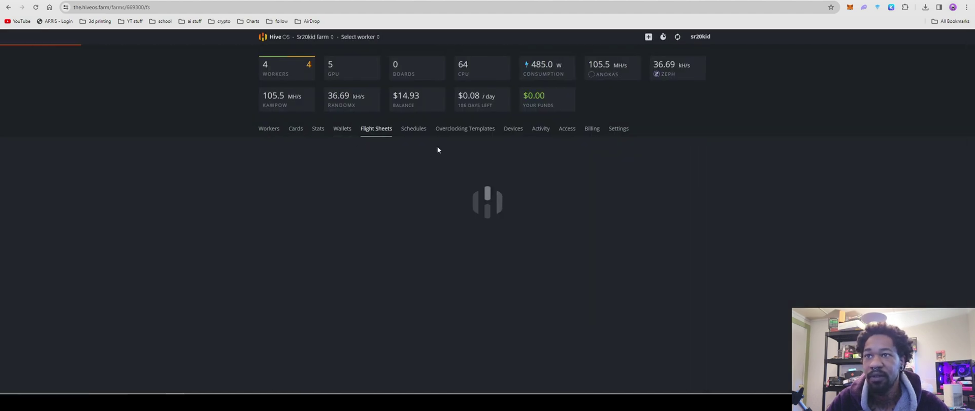
{"action": "left_click", "coordinate": [293, 186]}
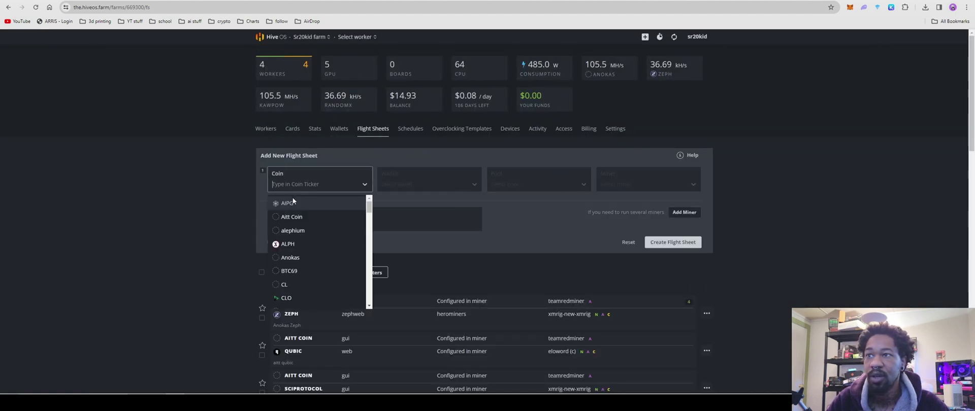
{"action": "left_click", "coordinate": [292, 258]}
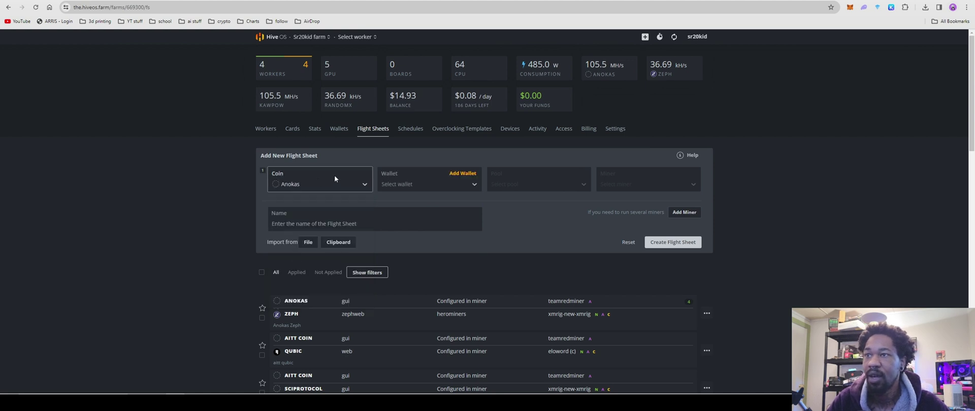
{"action": "left_click", "coordinate": [396, 185]}
{"action": "left_click", "coordinate": [404, 202]}
Set the new flight sheet's pool to Configure in miner and its miner to TeamRedMiner.
{"action": "left_click", "coordinate": [535, 183]}
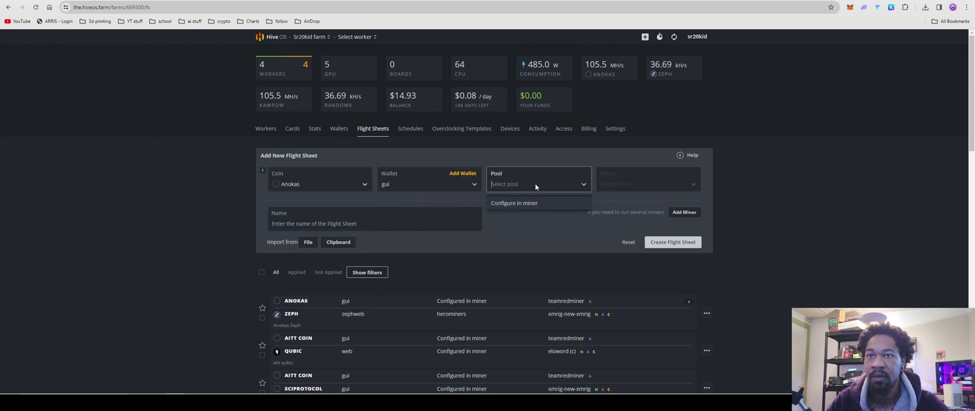
{"action": "left_click", "coordinate": [512, 205]}
{"action": "left_click", "coordinate": [611, 184]}
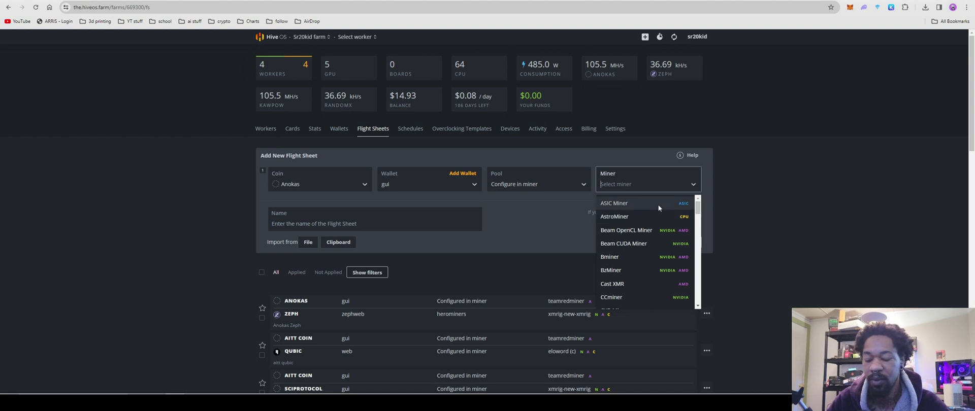
{"action": "type", "text": "tea"}
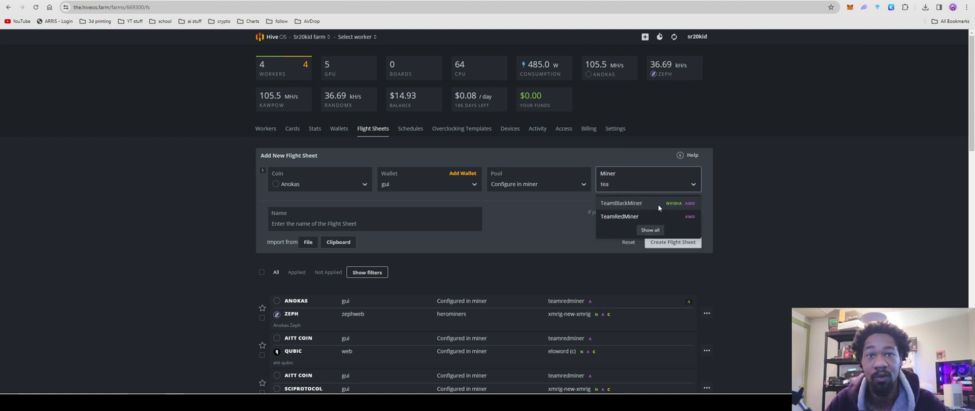
{"action": "left_click", "coordinate": [650, 217]}
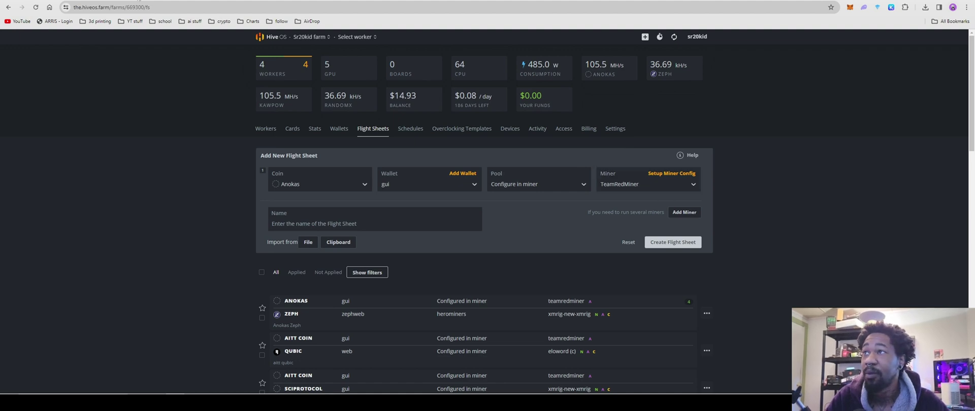
Copy the address stratum+tcp://stratum-na.rplant.xyz:7119 from Rplant pool's miner cli example and return to the Hive OS flight sheet.
{"action": "key", "text": "ctrl+Tab"}
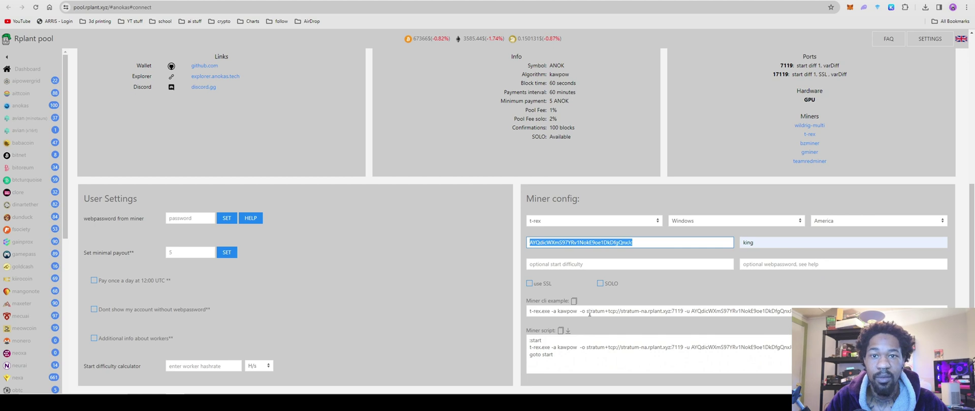
{"action": "left_click_drag", "start_coordinate": [588, 313], "coordinate": [686, 311]}
{"action": "right_click", "coordinate": [665, 311]}
{"action": "left_click", "coordinate": [680, 202]}
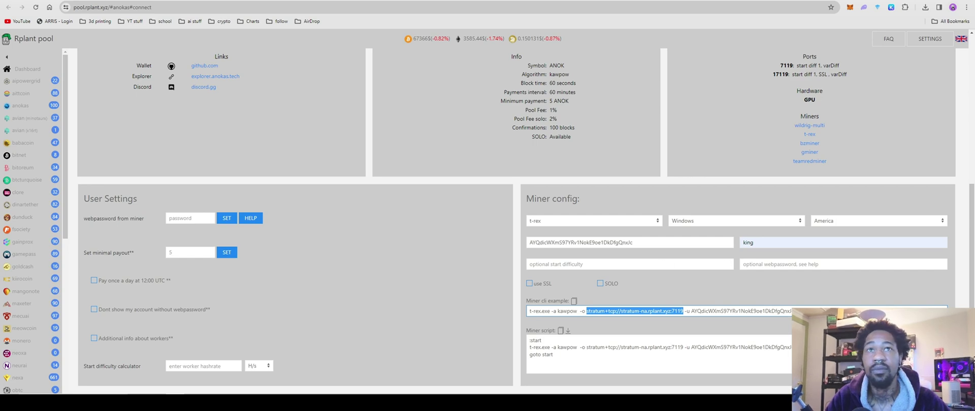
{"action": "key", "text": "ctrl+Tab"}
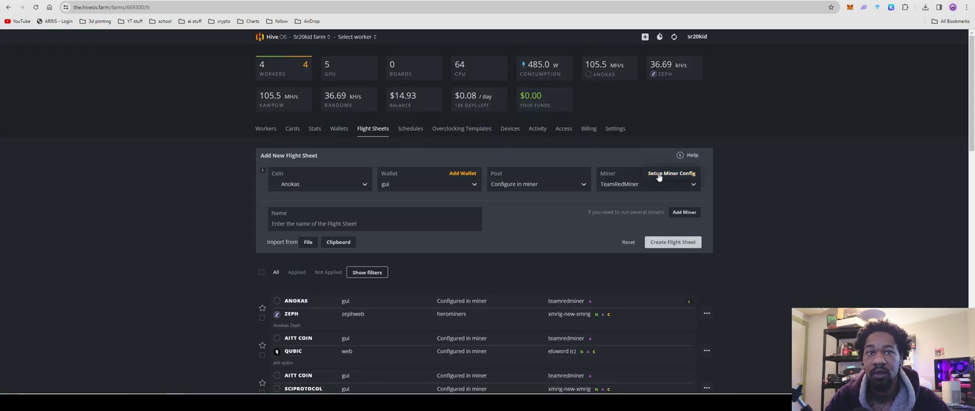
In the TeamRedMiner configuration, set the hash algorithm to kawpow and the wallet and worker template to %WAL%.%WORKER_NAME%.
{"action": "left_click", "coordinate": [675, 174]}
{"action": "left_click", "coordinate": [425, 163]}
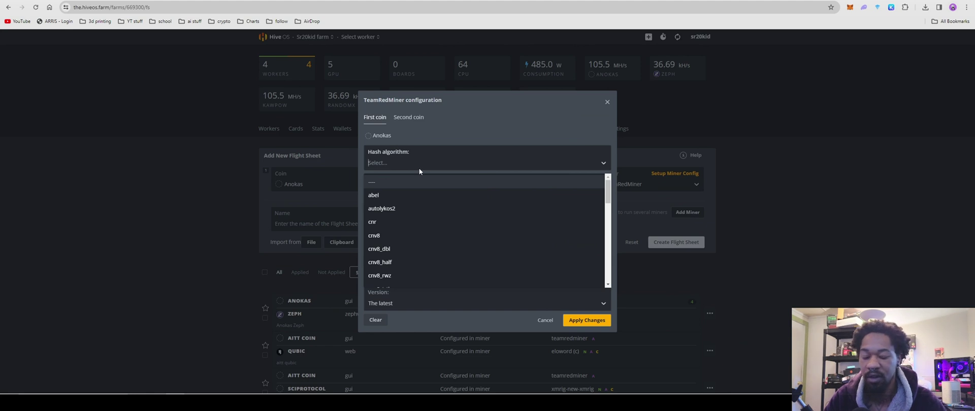
{"action": "type", "text": "ka"}
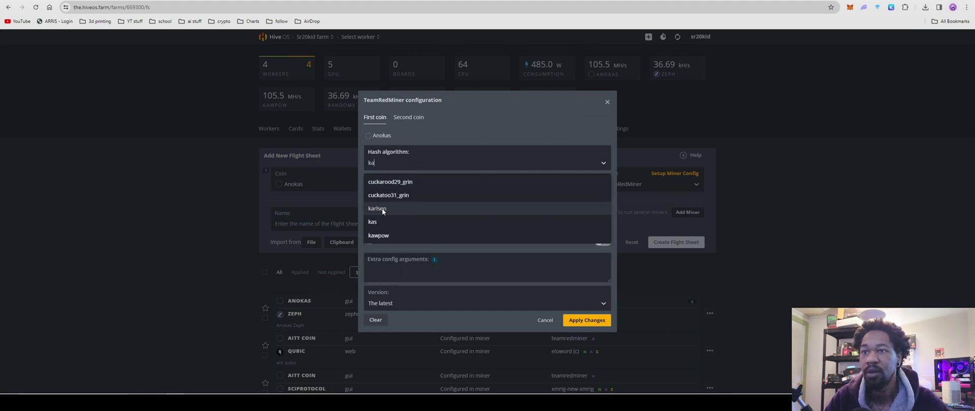
{"action": "left_click", "coordinate": [389, 234]}
{"action": "left_click", "coordinate": [432, 180]}
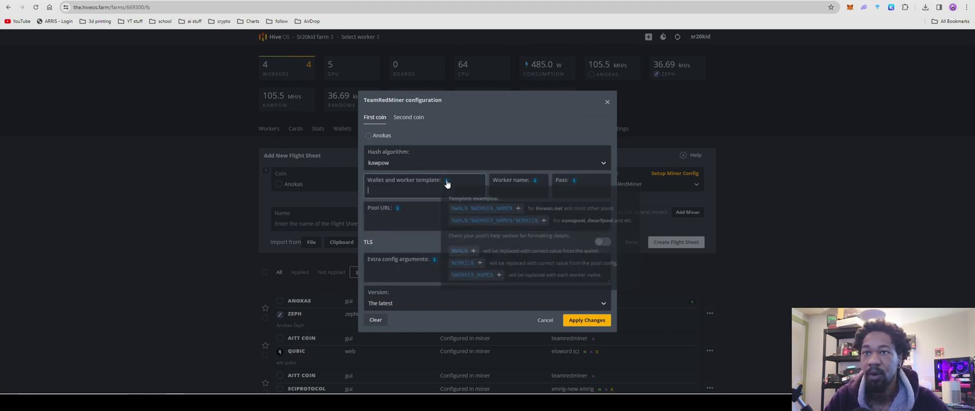
{"action": "left_click", "coordinate": [468, 218]}
Paste stratum+tcp://stratum-na.rplant.xyz:7119 as the pool URL and apply the miner configuration.
{"action": "right_click", "coordinate": [410, 221]}
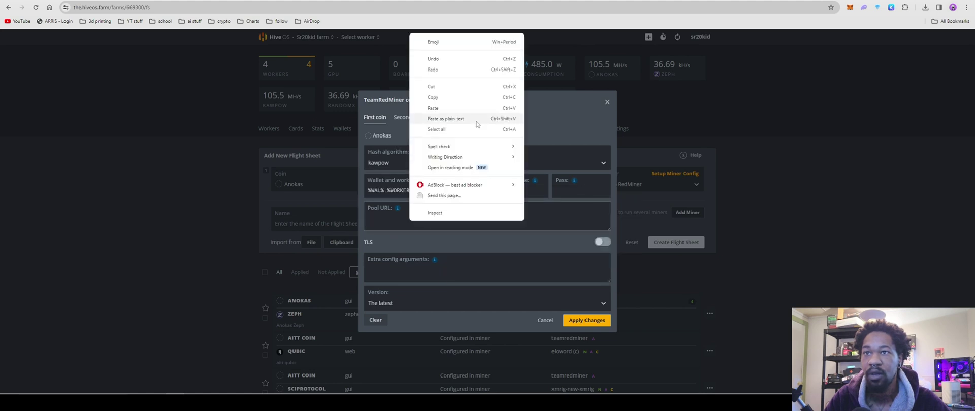
{"action": "left_click", "coordinate": [434, 109]}
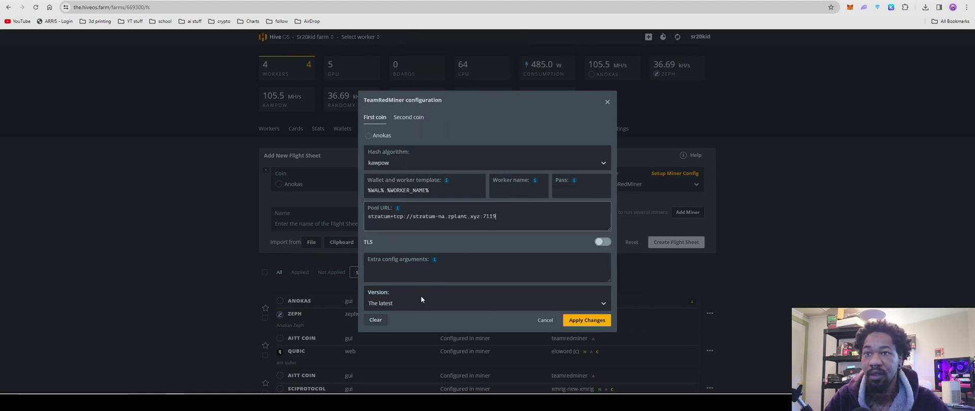
{"action": "left_click", "coordinate": [586, 320]}
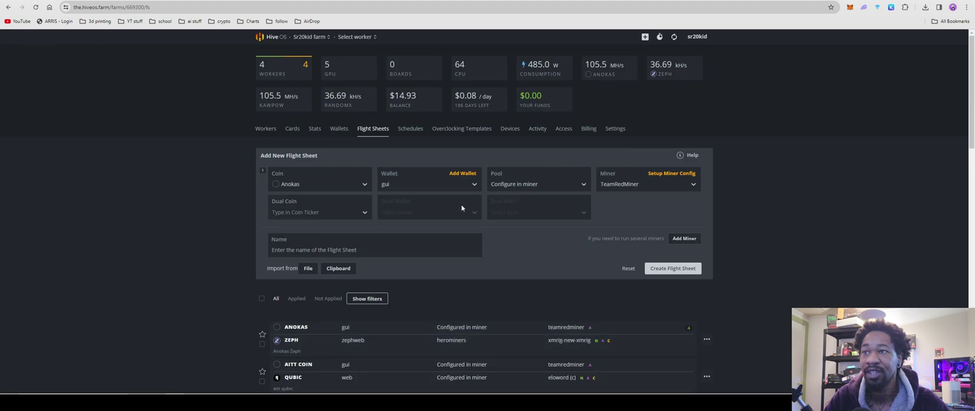
{"action": "scroll", "coordinate": [475, 224], "scroll_direction": "down", "scroll_amount": 1}
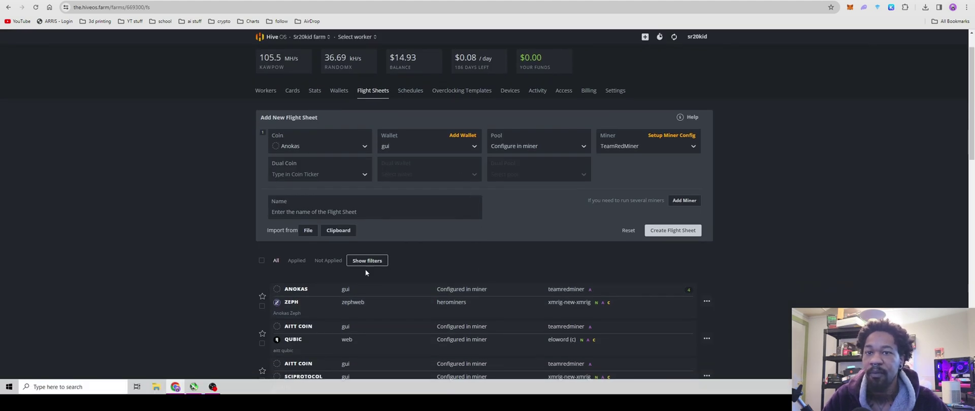
{"action": "scroll", "coordinate": [392, 310], "scroll_direction": "down", "scroll_amount": 1}
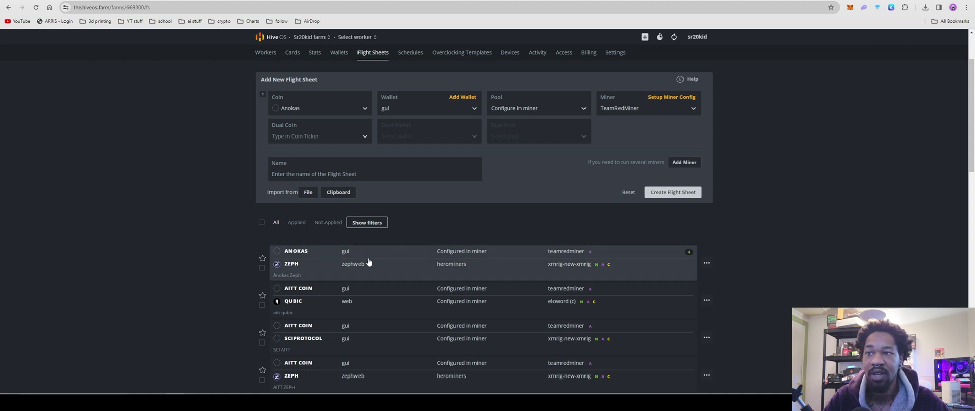
{"action": "scroll", "coordinate": [501, 270], "scroll_direction": "up", "scroll_amount": 2}
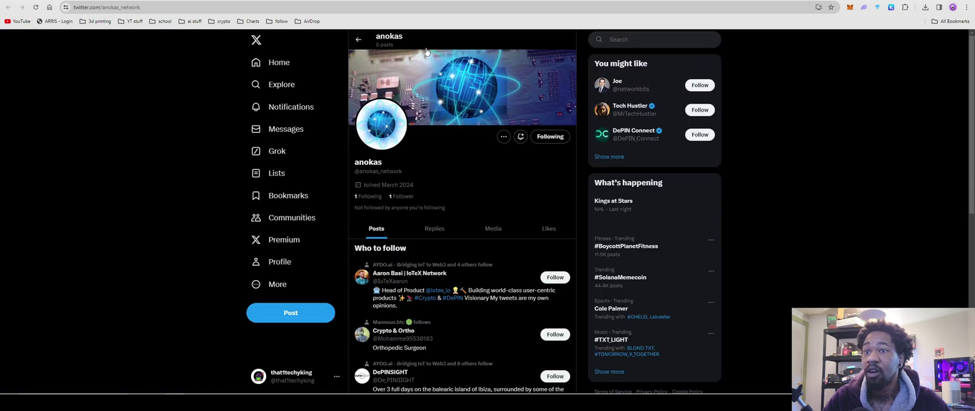
Look over the anokas profile on Twitter and the home page of the anokas.tech website.
{"action": "scroll", "coordinate": [429, 162], "scroll_direction": "down", "scroll_amount": 4}
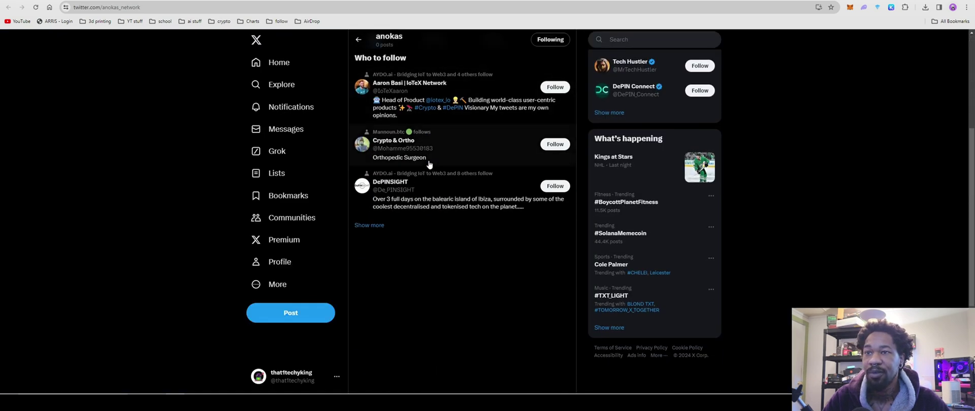
{"action": "scroll", "coordinate": [429, 162], "scroll_direction": "up", "scroll_amount": 4}
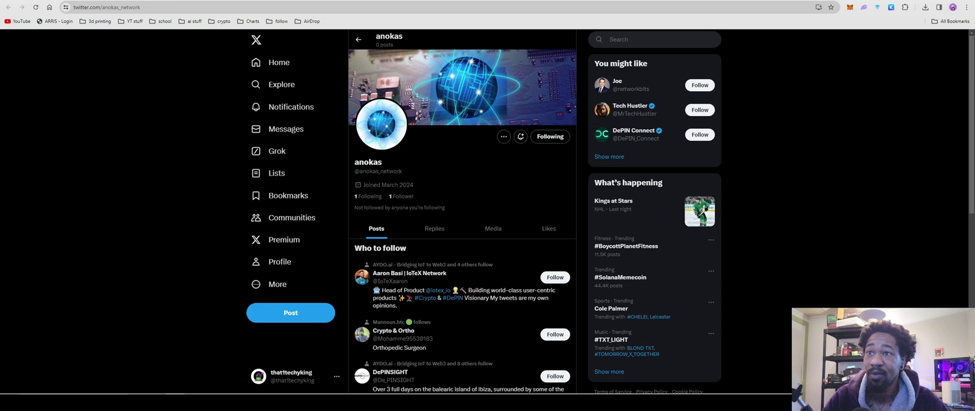
{"action": "left_click", "coordinate": [152, 1]}
{"action": "scroll", "coordinate": [408, 288], "scroll_direction": "down", "scroll_amount": 5}
{"action": "scroll", "coordinate": [416, 285], "scroll_direction": "down", "scroll_amount": 5}
{"action": "scroll", "coordinate": [417, 277], "scroll_direction": "up", "scroll_amount": 9}
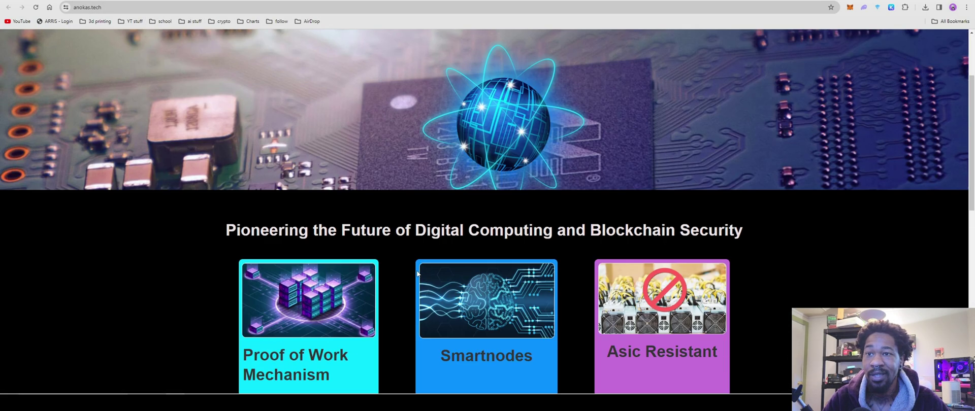
{"action": "scroll", "coordinate": [417, 272], "scroll_direction": "up", "scroll_amount": 1}
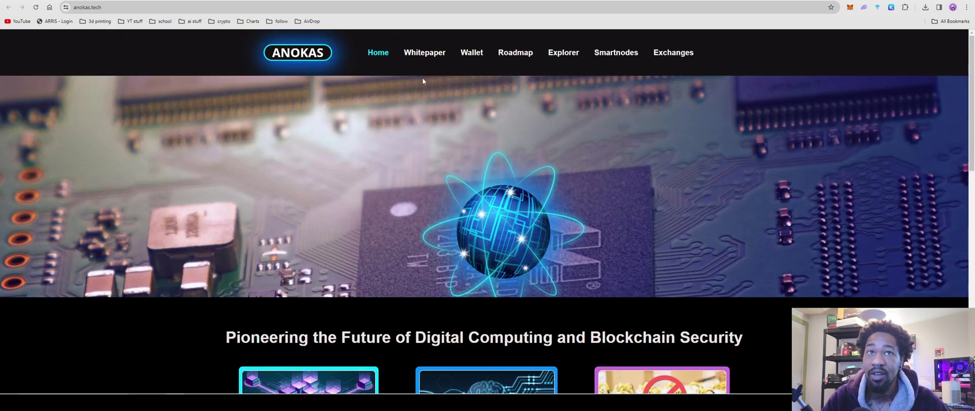
Open the Anokas explorer's list of top coin holders and examine the transactions of the first-ranked wallet.
{"action": "left_click", "coordinate": [471, 52]}
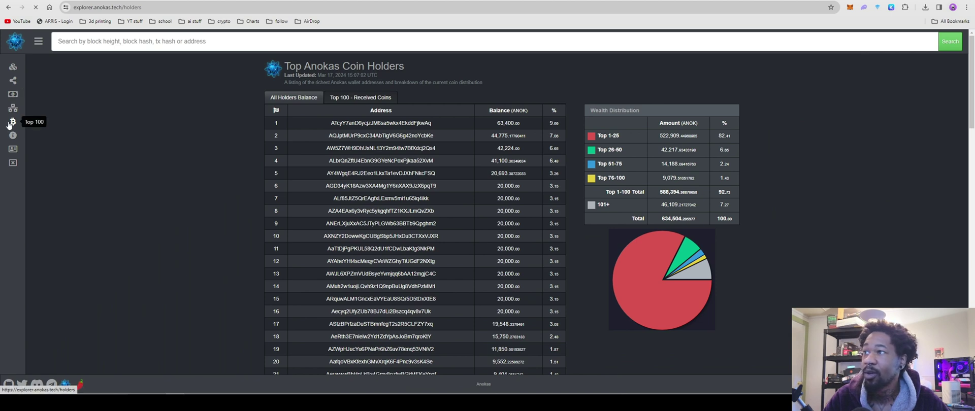
{"action": "left_click", "coordinate": [363, 124]}
{"action": "scroll", "coordinate": [584, 289], "scroll_direction": "down", "scroll_amount": 3}
{"action": "scroll", "coordinate": [578, 285], "scroll_direction": "down", "scroll_amount": 5}
{"action": "scroll", "coordinate": [569, 269], "scroll_direction": "up", "scroll_amount": 8}
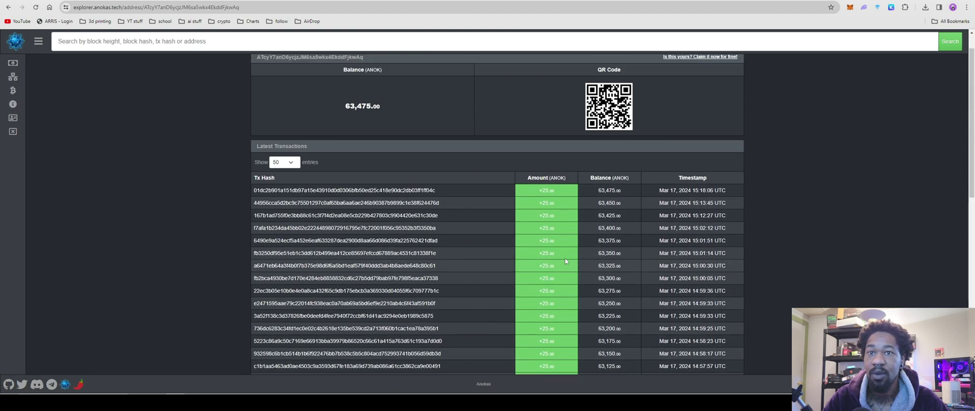
{"action": "scroll", "coordinate": [560, 251], "scroll_direction": "up", "scroll_amount": 1}
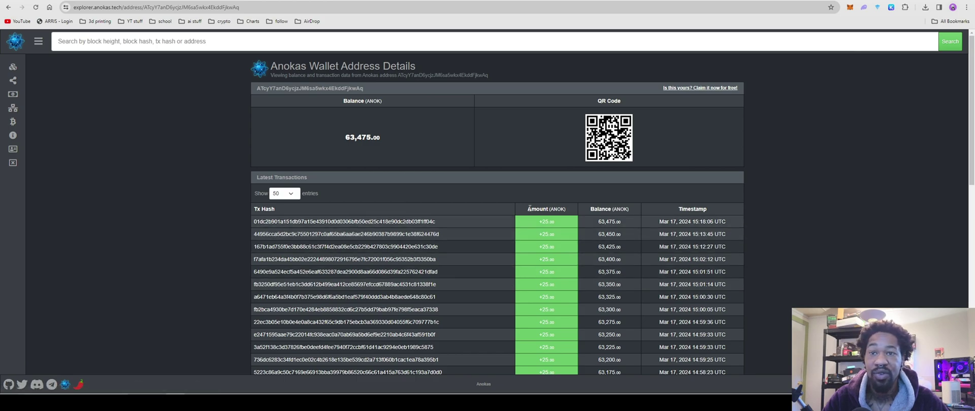
{"action": "scroll", "coordinate": [571, 198], "scroll_direction": "down", "scroll_amount": 10}
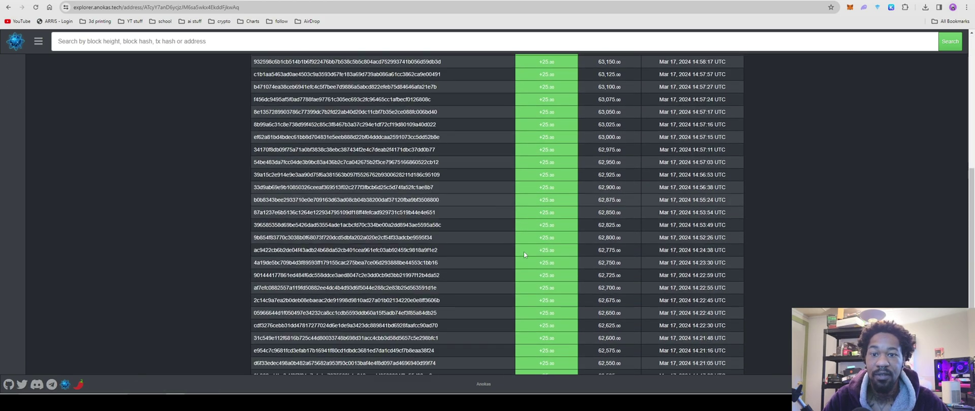
{"action": "scroll", "coordinate": [523, 254], "scroll_direction": "up", "scroll_amount": 10}
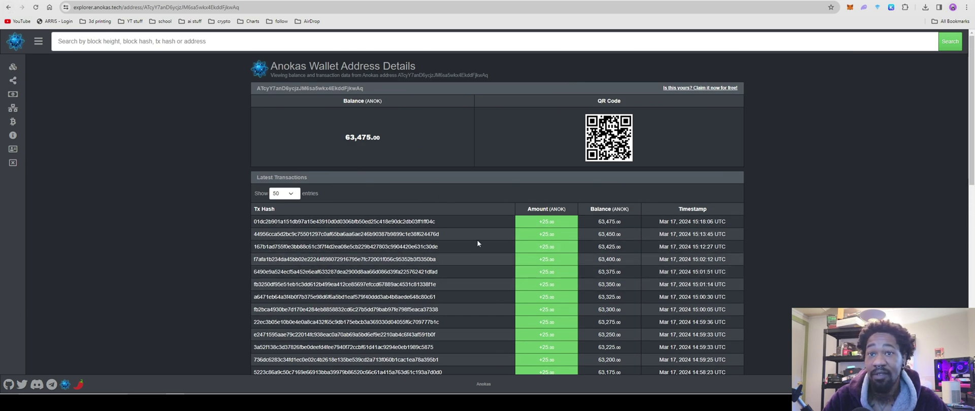
Go back to the holders list and examine the second-ranked wallet's transactions, including pages 12 and 11.
{"action": "left_click", "coordinate": [8, 8]}
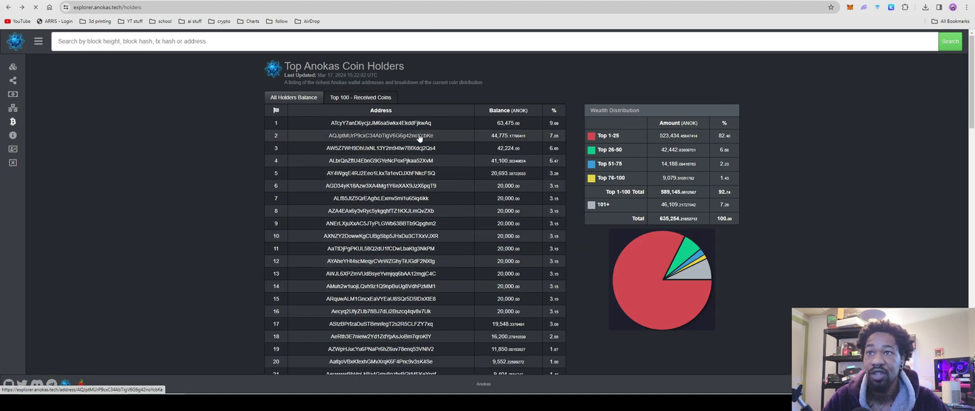
{"action": "left_click", "coordinate": [431, 136]}
{"action": "scroll", "coordinate": [429, 237], "scroll_direction": "down", "scroll_amount": 10}
{"action": "scroll", "coordinate": [429, 236], "scroll_direction": "down", "scroll_amount": 3}
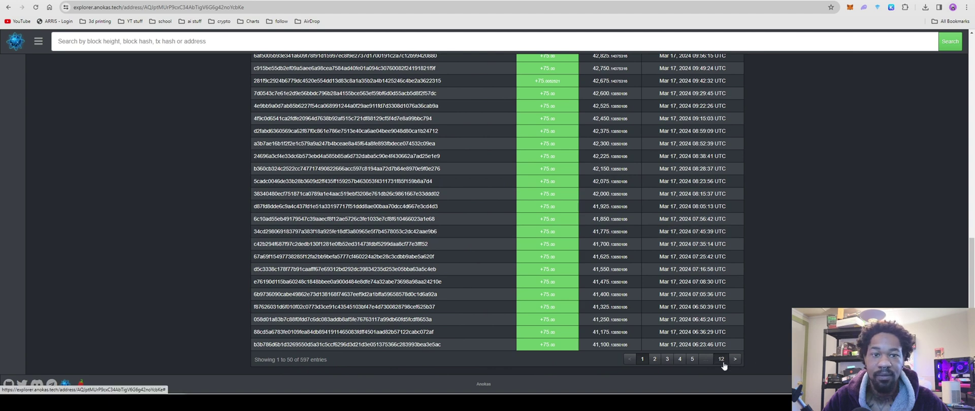
{"action": "left_click", "coordinate": [721, 360]}
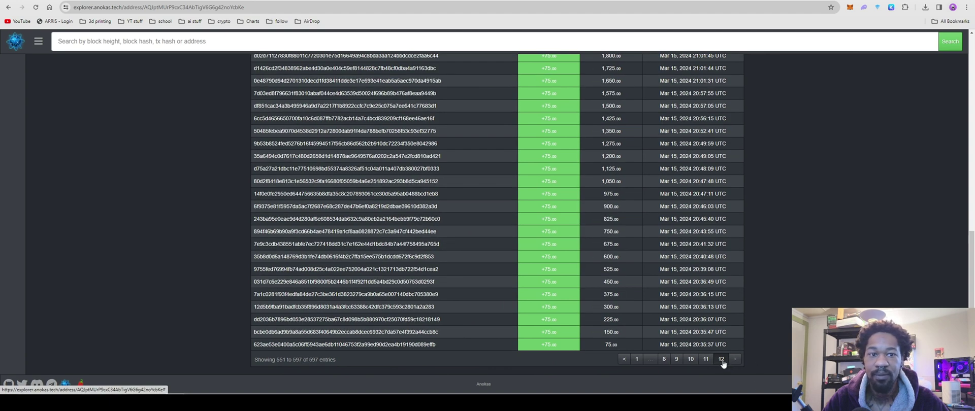
{"action": "left_click", "coordinate": [706, 359]}
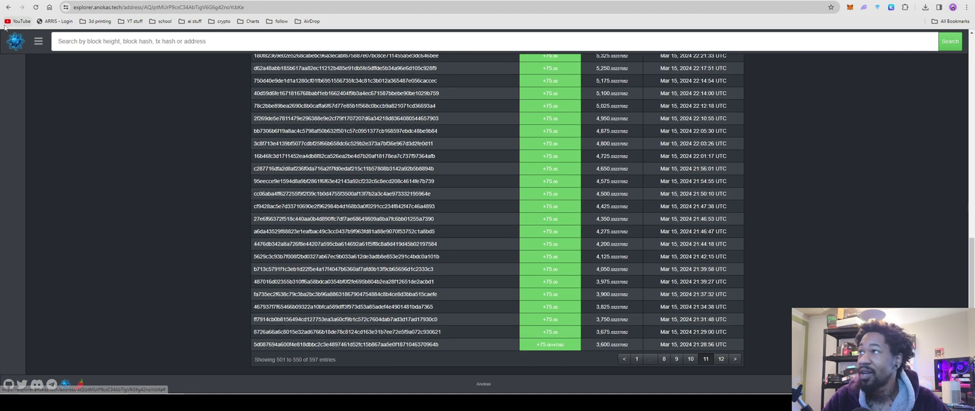
Check the sixth-ranked wallet's details from the top holders list, and return to the list.
{"action": "left_click", "coordinate": [6, 10]}
{"action": "scroll", "coordinate": [398, 228], "scroll_direction": "down", "scroll_amount": 2}
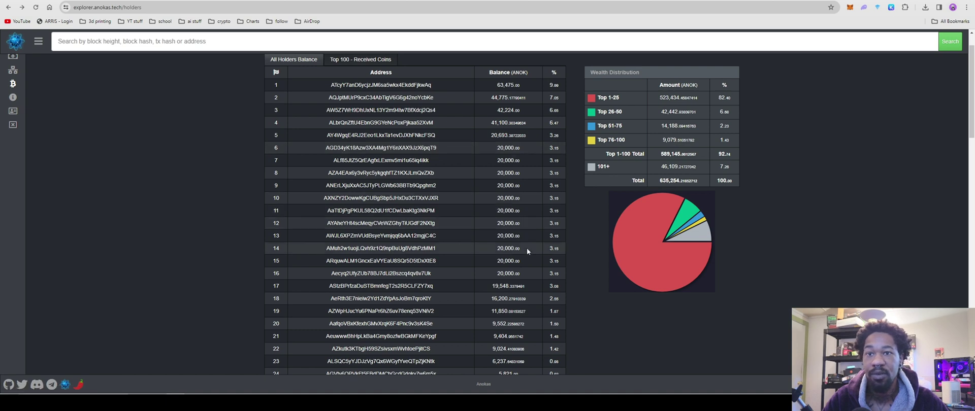
{"action": "left_click", "coordinate": [381, 148]}
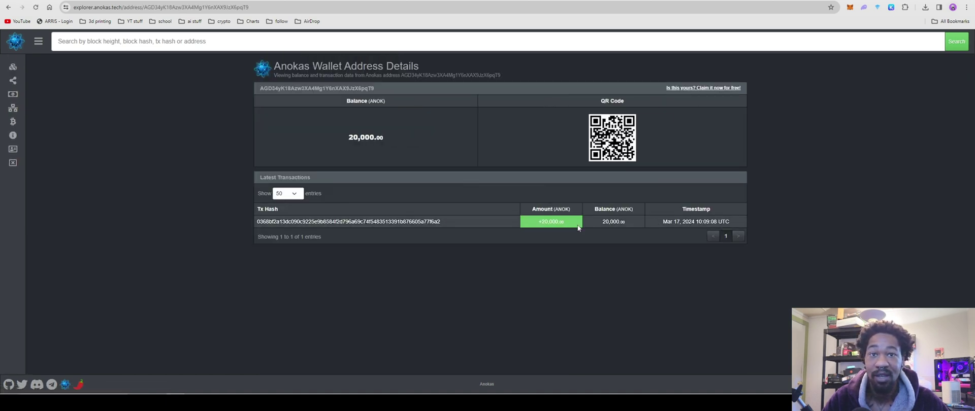
{"action": "key", "text": "alt+Left"}
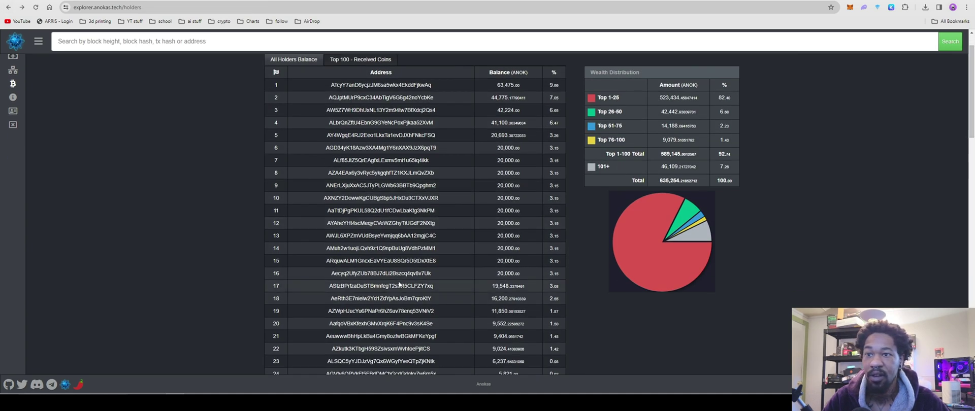
Examine the oldest transactions of the second-ranked wallet on page 12 of its history, and return to the holders list.
{"action": "left_click", "coordinate": [422, 98]}
{"action": "scroll", "coordinate": [532, 226], "scroll_direction": "down", "scroll_amount": 10}
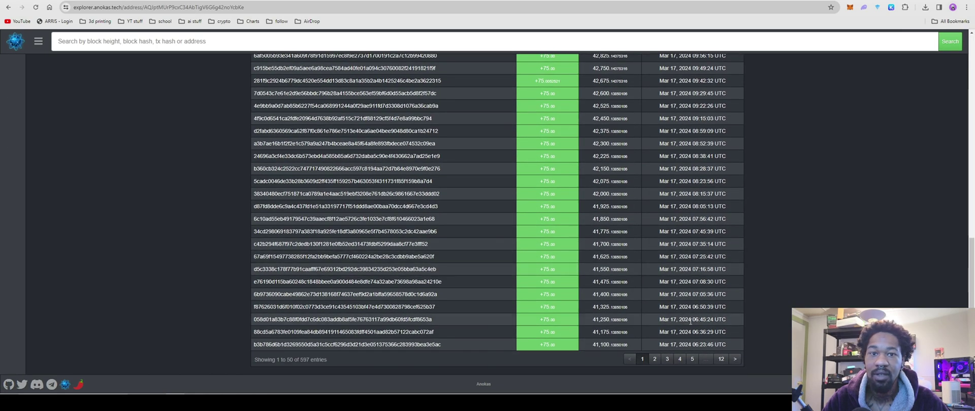
{"action": "left_click", "coordinate": [721, 370]}
{"action": "scroll", "coordinate": [529, 217], "scroll_direction": "up", "scroll_amount": 8}
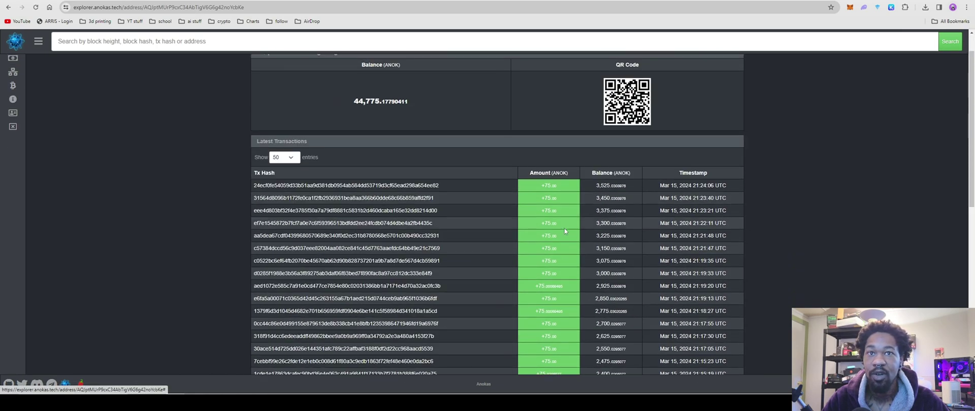
{"action": "left_click", "coordinate": [8, 7]}
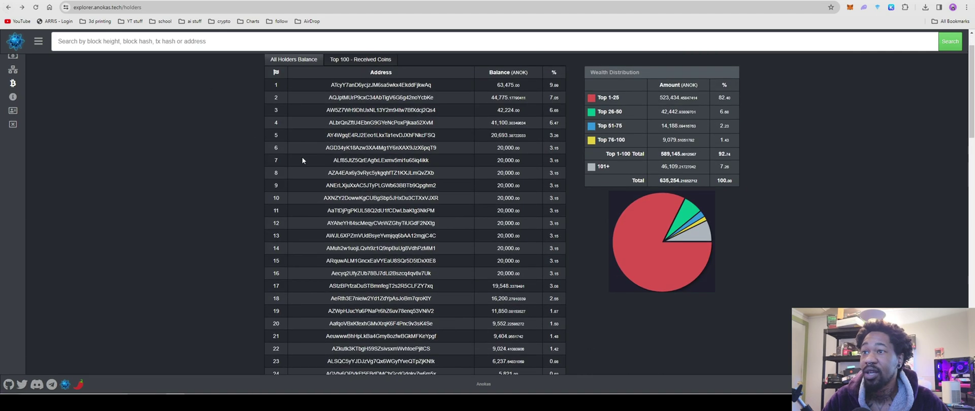
Examine the fourth-ranked wallet's transactions, including page 11 of its history, and return to the holders list.
{"action": "left_click", "coordinate": [374, 124]}
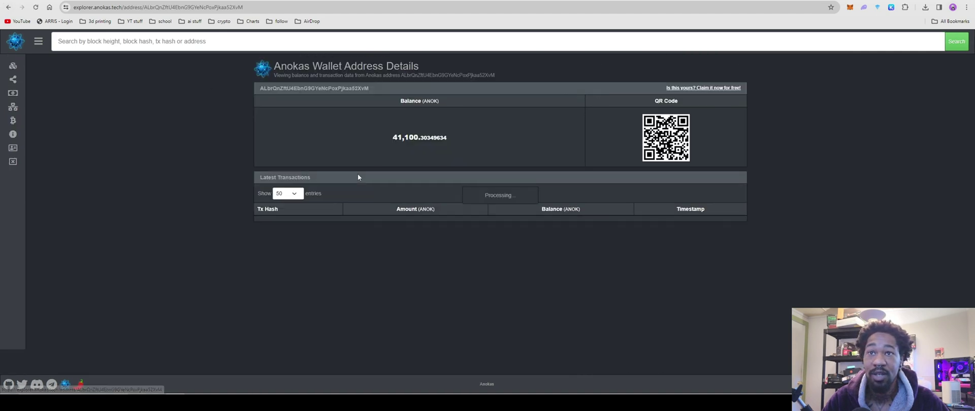
{"action": "scroll", "coordinate": [507, 257], "scroll_direction": "down", "scroll_amount": 15}
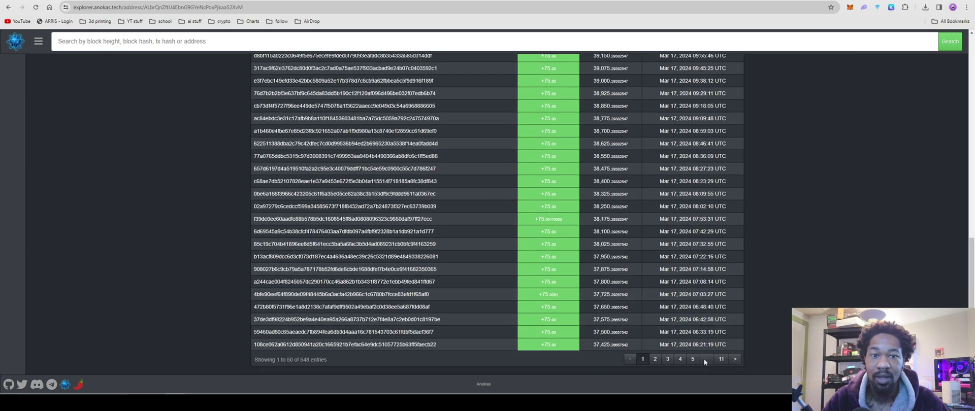
{"action": "left_click", "coordinate": [721, 360]}
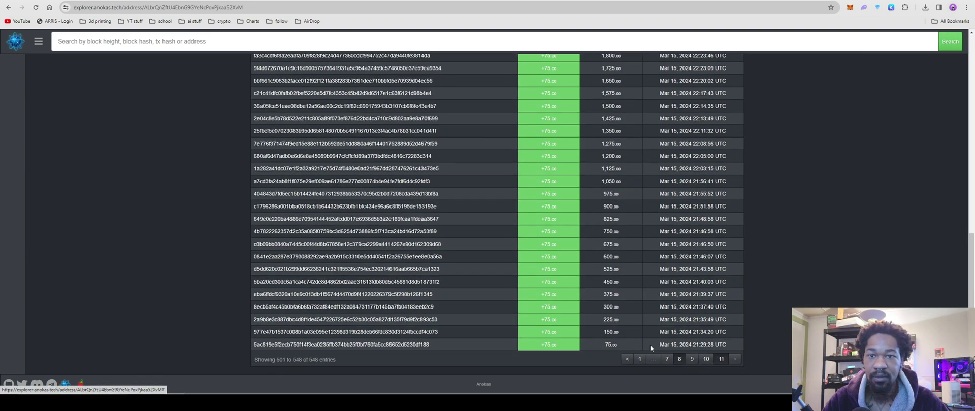
{"action": "left_click", "coordinate": [8, 7]}
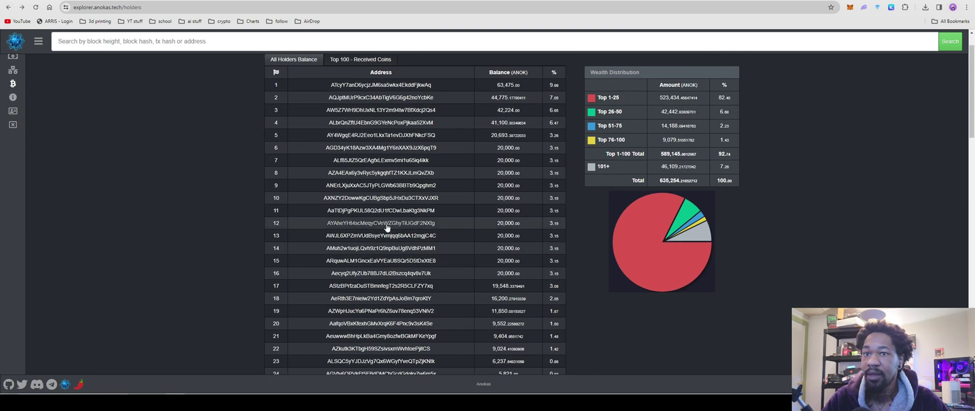
Trace the 17th-ranked wallet's outgoing 1,330 ANOK transaction to the wallet of its largest recipient.
{"action": "left_click", "coordinate": [388, 286]}
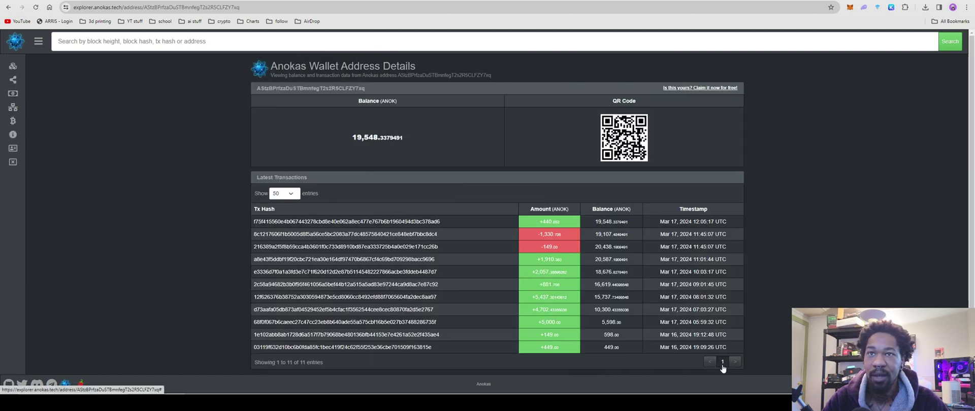
{"action": "scroll", "coordinate": [721, 362], "scroll_direction": "down", "scroll_amount": 1}
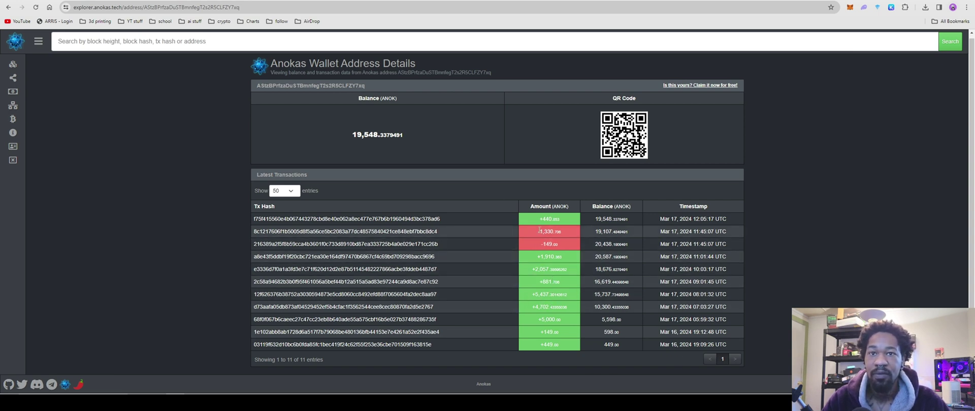
{"action": "left_click", "coordinate": [411, 234]}
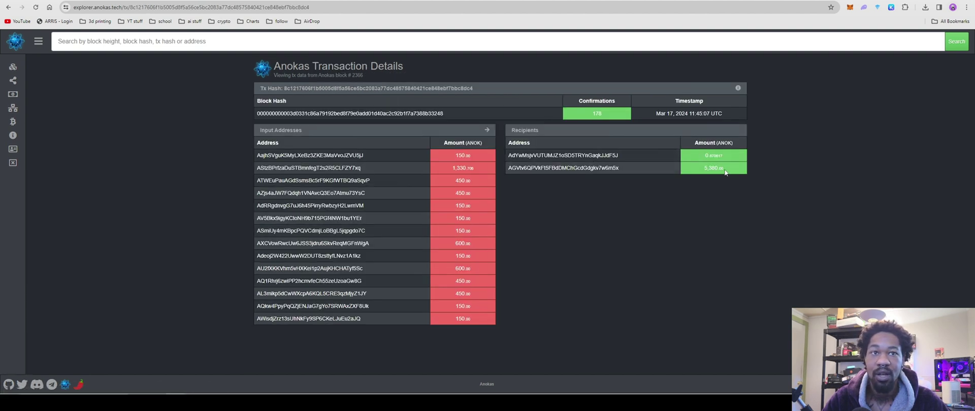
{"action": "left_click", "coordinate": [532, 169]}
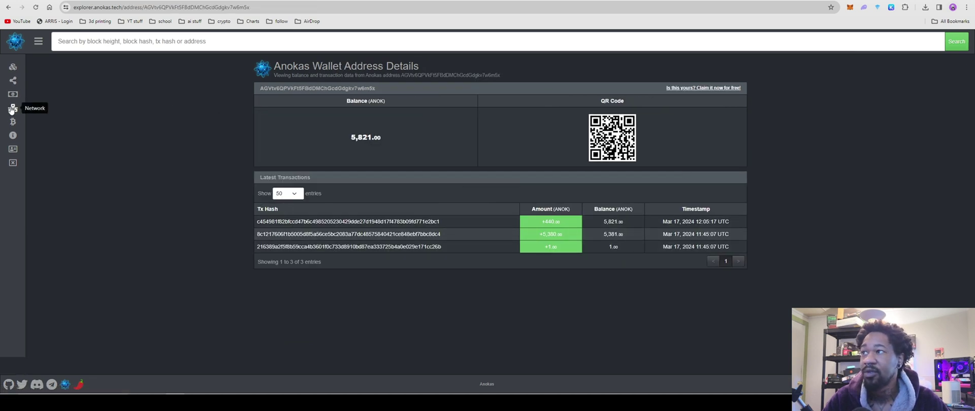
Reopen the list of top coin holders and check the 17th-ranked wallet's transactions again.
{"action": "left_click", "coordinate": [14, 130]}
{"action": "scroll", "coordinate": [426, 287], "scroll_direction": "down", "scroll_amount": 5}
{"action": "scroll", "coordinate": [426, 287], "scroll_direction": "up", "scroll_amount": 5}
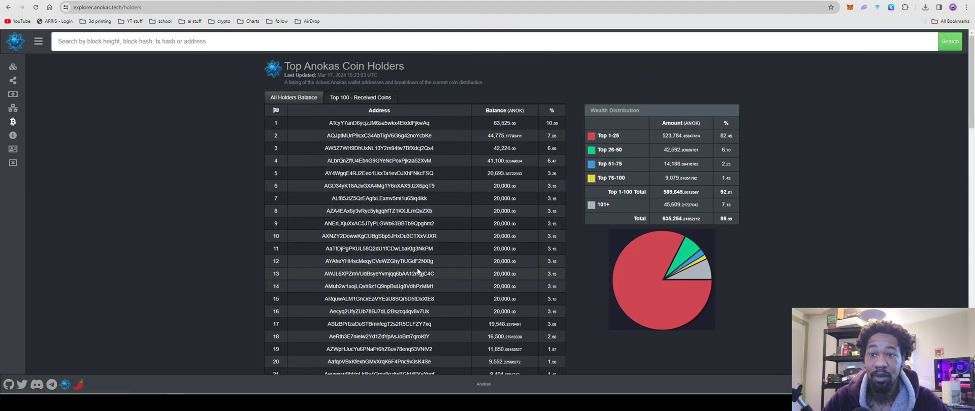
{"action": "left_click", "coordinate": [381, 325]}
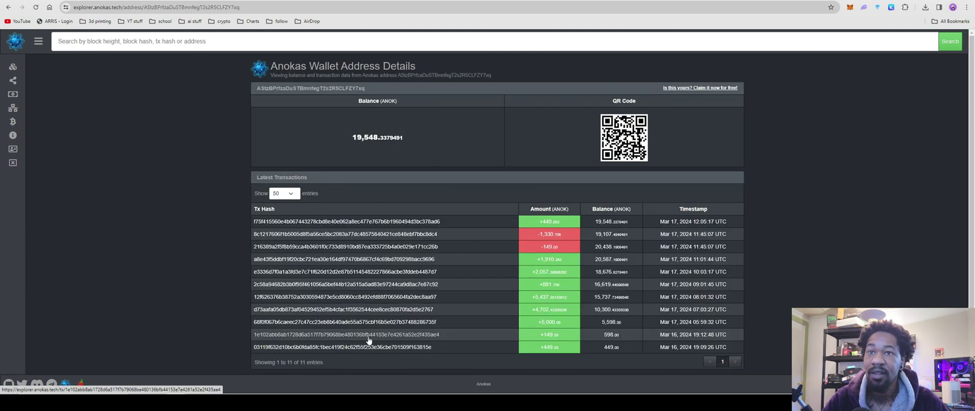
{"action": "scroll", "coordinate": [595, 269], "scroll_direction": "down", "scroll_amount": 1}
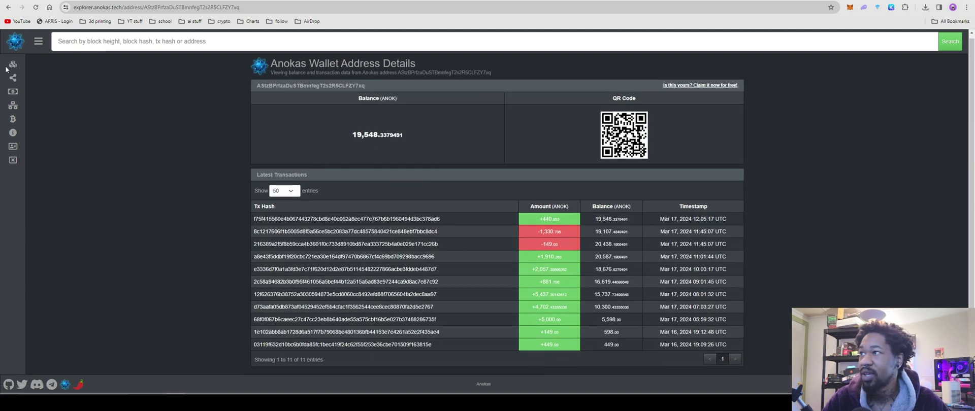
Examine the first-ranked wallet's transactions from the holders list, including page 51, and return to the list.
{"action": "left_click", "coordinate": [14, 119]}
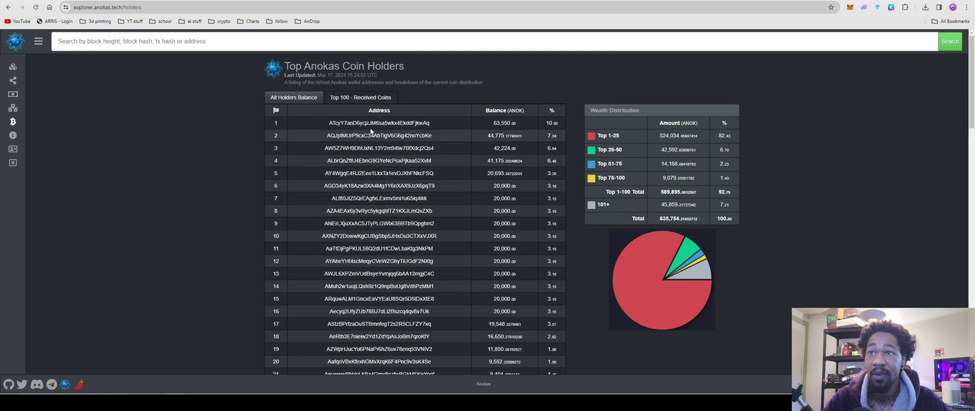
{"action": "left_click", "coordinate": [371, 124]}
{"action": "scroll", "coordinate": [442, 211], "scroll_direction": "down", "scroll_amount": 5}
{"action": "scroll", "coordinate": [441, 209], "scroll_direction": "down", "scroll_amount": 5}
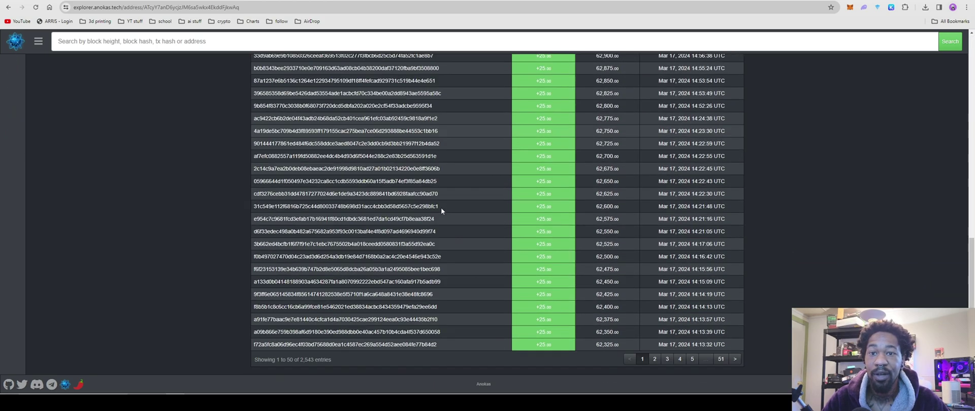
{"action": "left_click", "coordinate": [722, 359]}
{"action": "scroll", "coordinate": [433, 238], "scroll_direction": "up", "scroll_amount": 10}
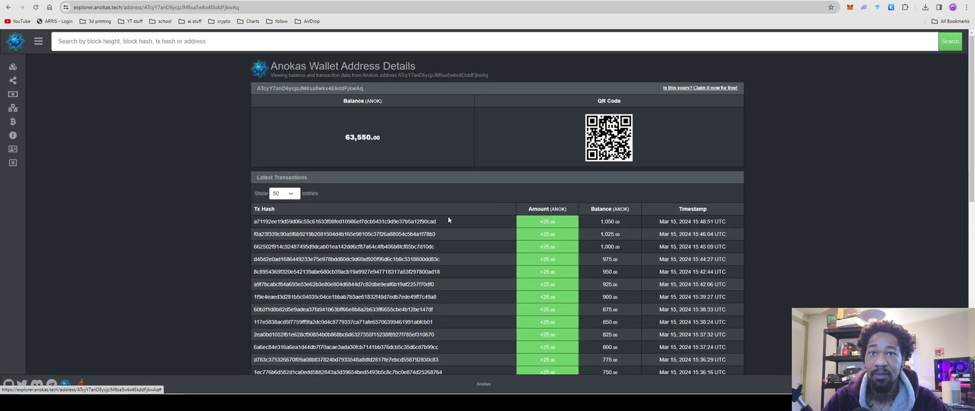
{"action": "left_click", "coordinate": [12, 122]}
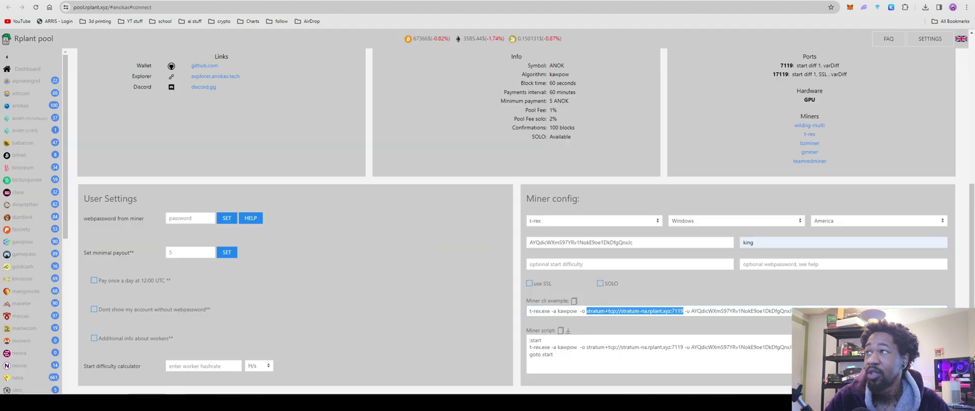
Review the network, pool and miner statistics and the miner config on Rplant pool's anokas page.
{"action": "scroll", "coordinate": [169, 175], "scroll_direction": "up", "scroll_amount": 5}
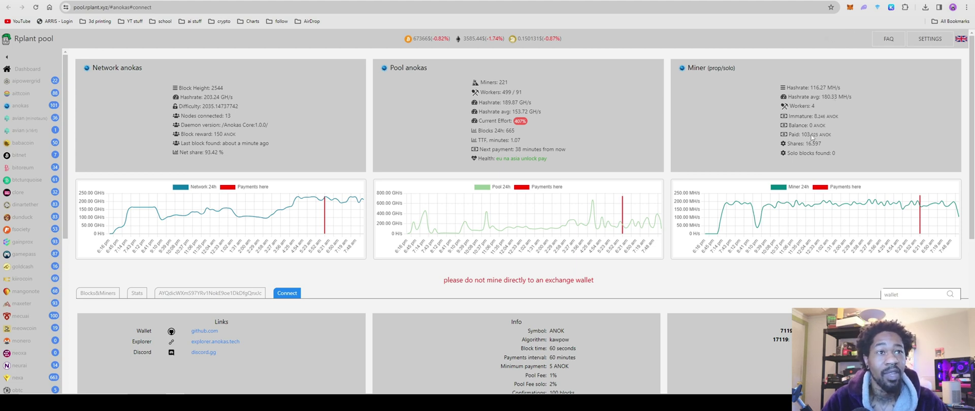
{"action": "scroll", "coordinate": [504, 239], "scroll_direction": "down", "scroll_amount": 5}
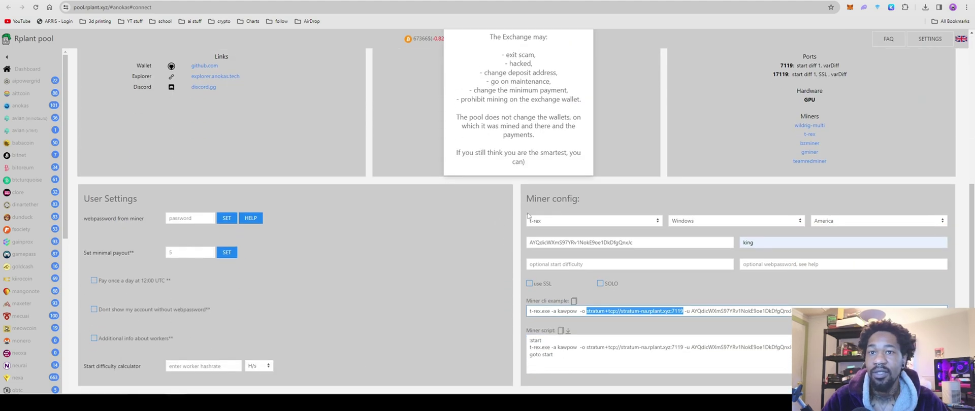
{"action": "scroll", "coordinate": [529, 216], "scroll_direction": "up", "scroll_amount": 5}
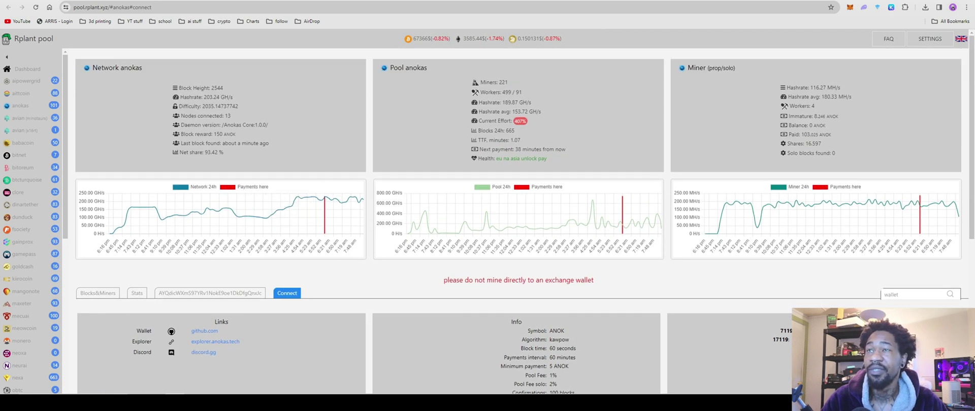
Switch back to the Anokas explorer and examine the top holders list together with the wealth distribution table.
{"action": "key", "text": "ctrl+Tab"}
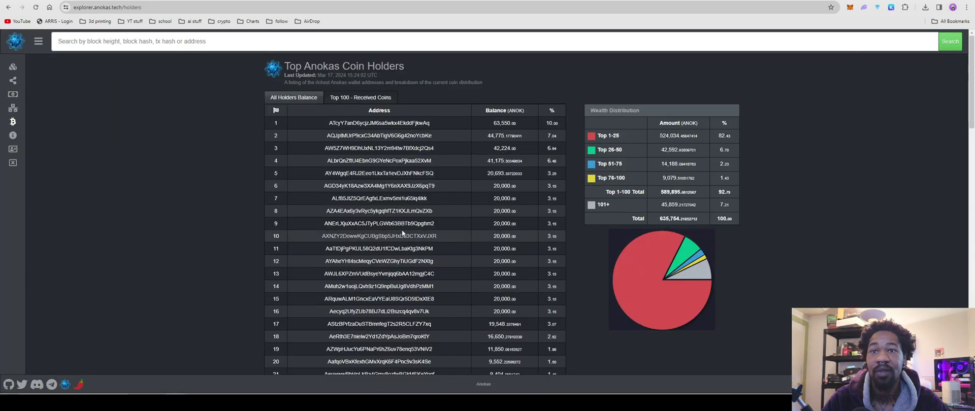
{"action": "scroll", "coordinate": [401, 226], "scroll_direction": "down", "scroll_amount": 2}
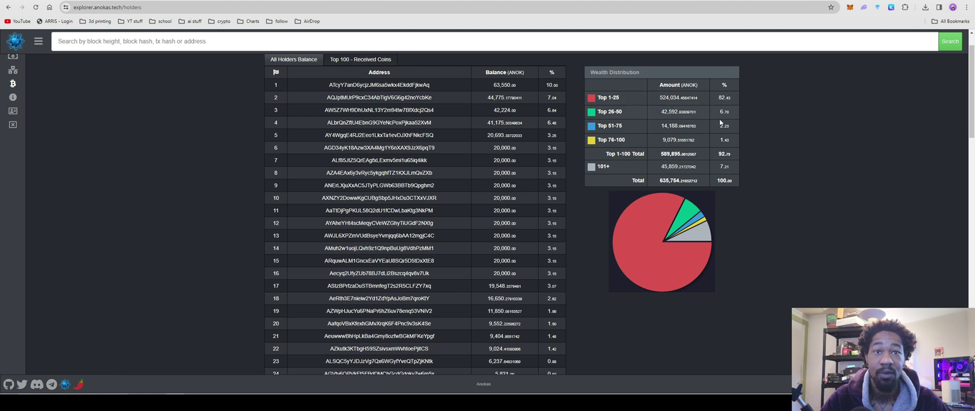
{"action": "scroll", "coordinate": [127, 285], "scroll_direction": "up", "scroll_amount": 1}
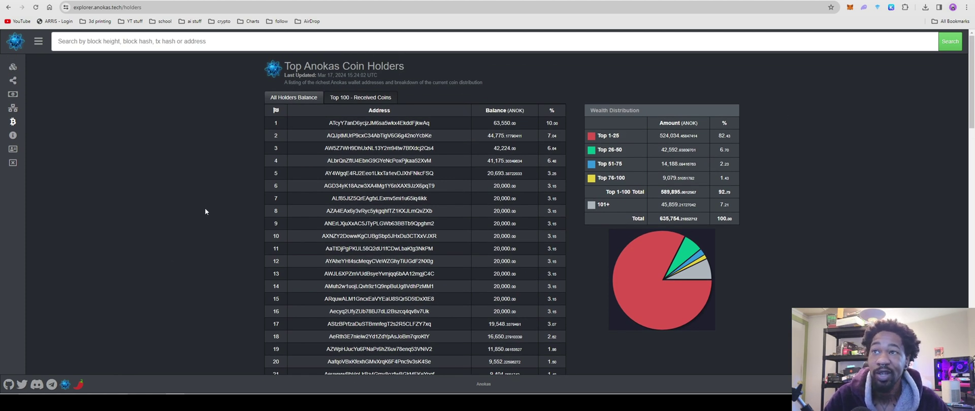
{"action": "scroll", "coordinate": [192, 243], "scroll_direction": "down", "scroll_amount": 4}
{"action": "scroll", "coordinate": [192, 243], "scroll_direction": "up", "scroll_amount": 4}
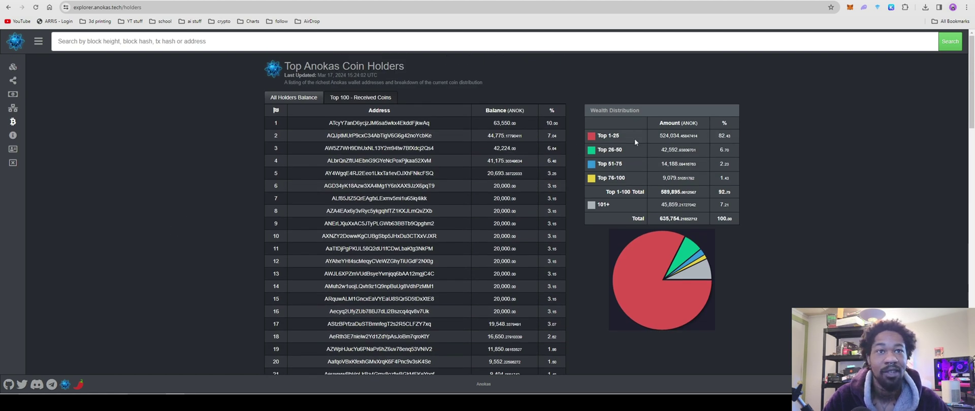
{"action": "scroll", "coordinate": [194, 286], "scroll_direction": "down", "scroll_amount": 1}
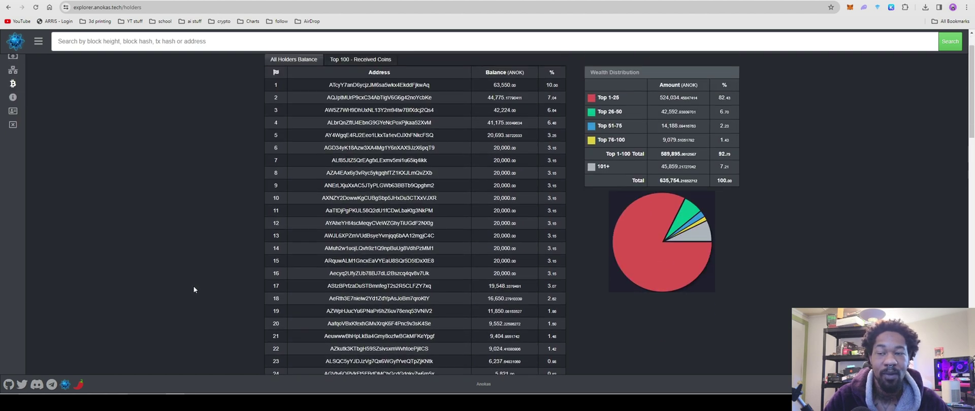
{"action": "scroll", "coordinate": [196, 284], "scroll_direction": "up", "scroll_amount": 1}
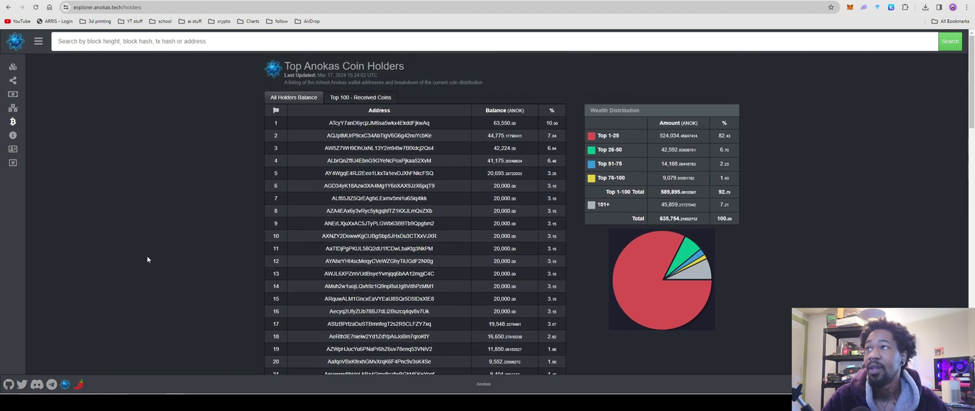